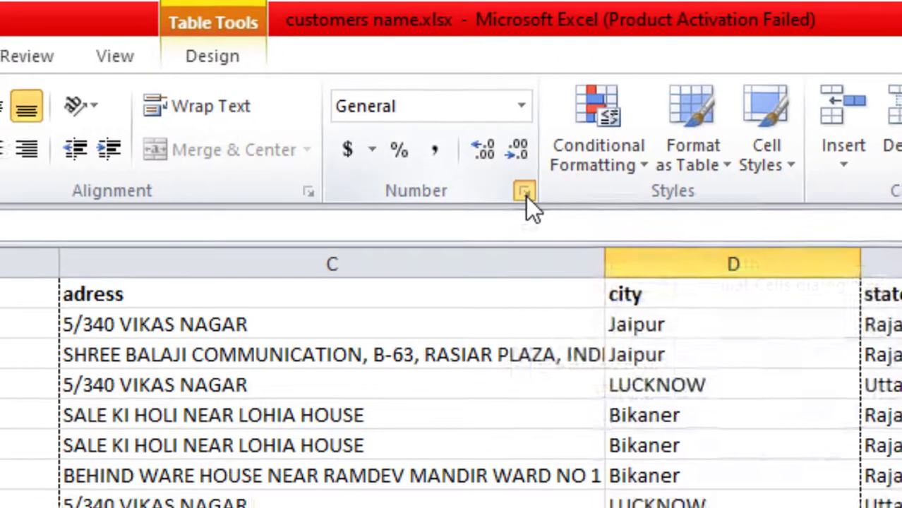
Step: Open and close Format Cells unchanged, then select the customer table from A1 across all six columns
left_click(526, 196)
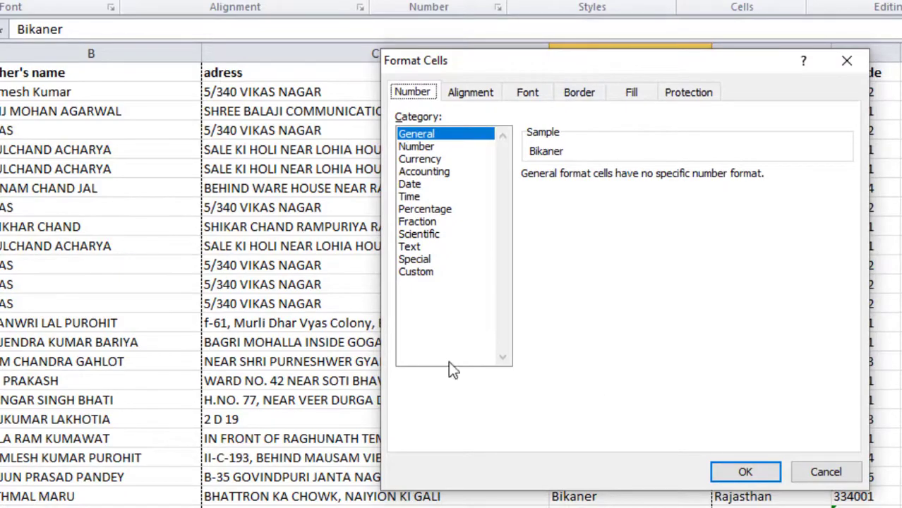
left_click(826, 472)
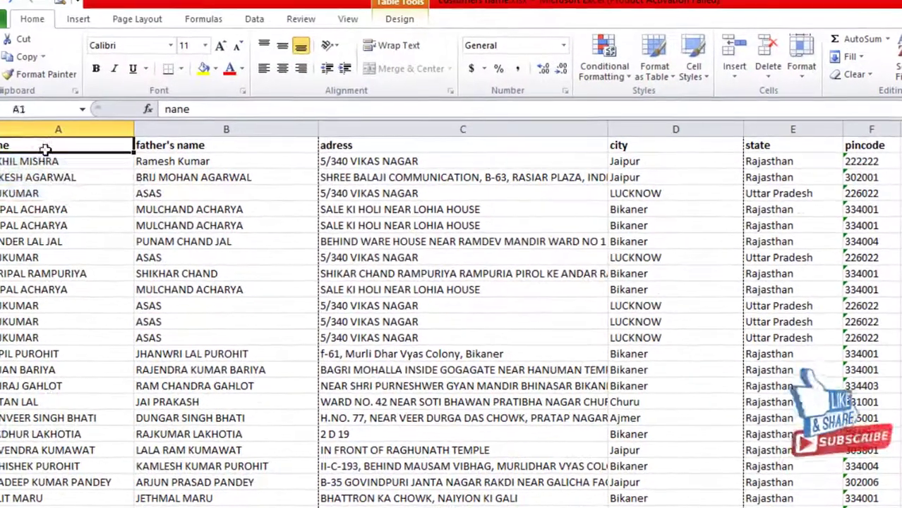
mouse_move(45, 147)
left_mouse_down()
mouse_move(810, 343)
mouse_move(845, 469)
left_mouse_up()
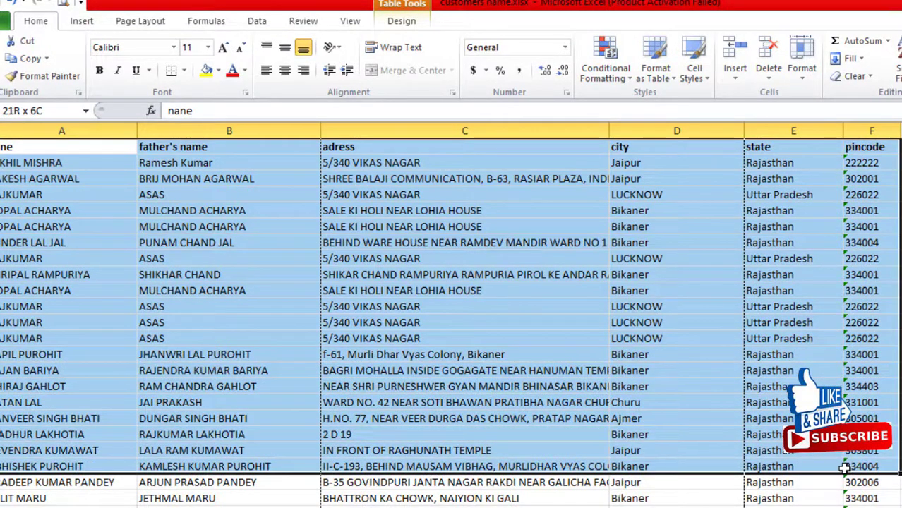
left_click_drag(844, 469, 844, 500)
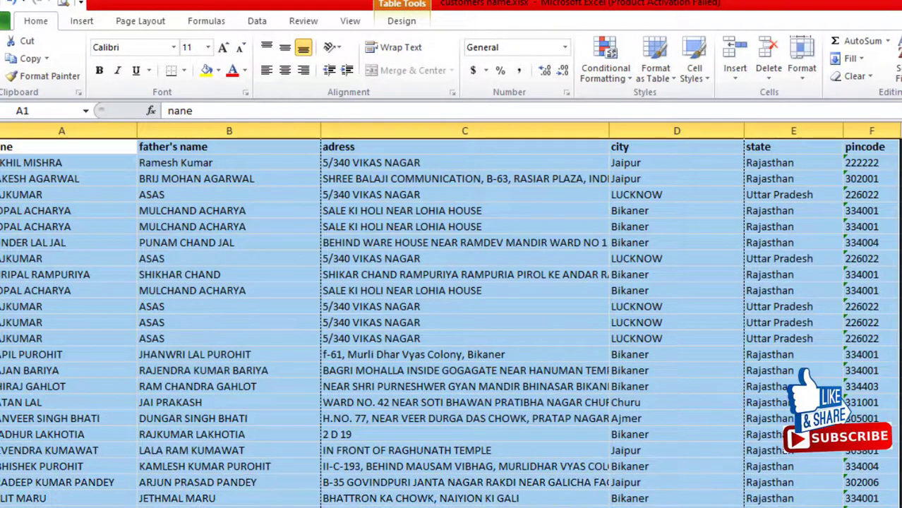
Step: Open Format Cells from the right-click menu on the selected block and close it unchanged
right_click(443, 182)
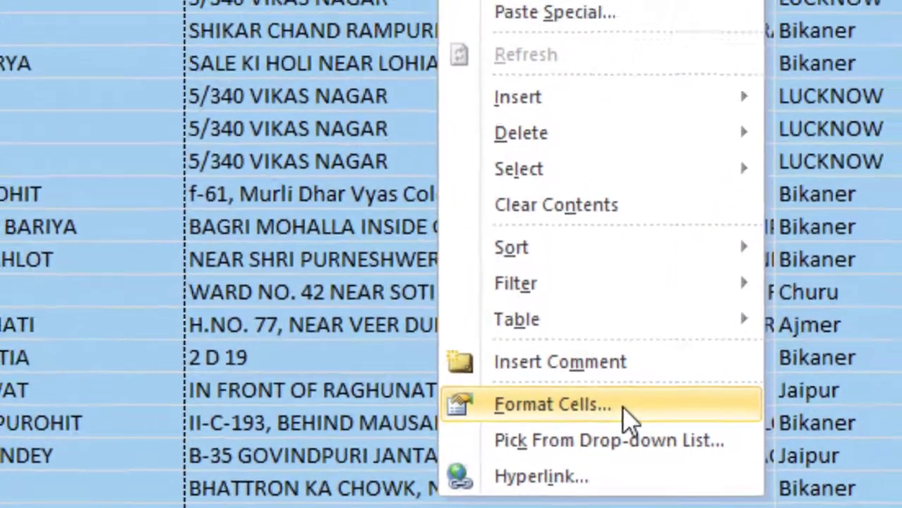
left_click(636, 401)
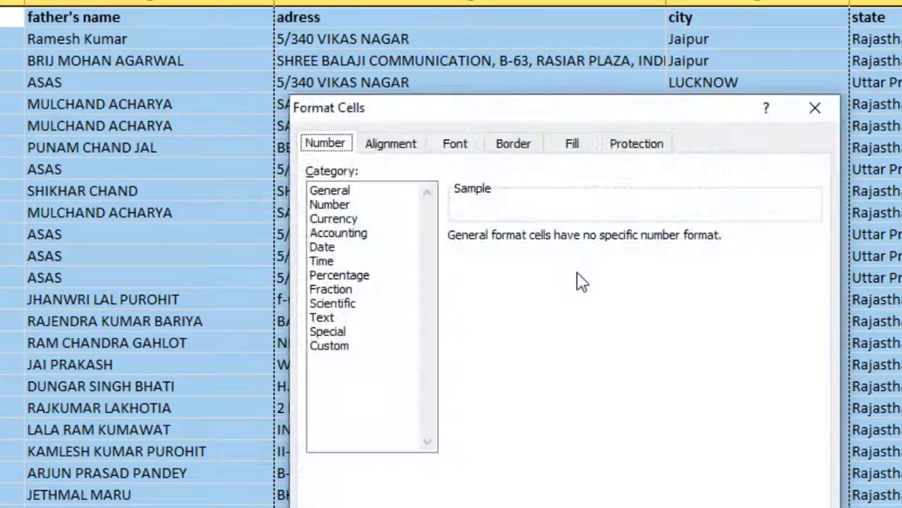
left_click_drag(391, 111, 396, 62)
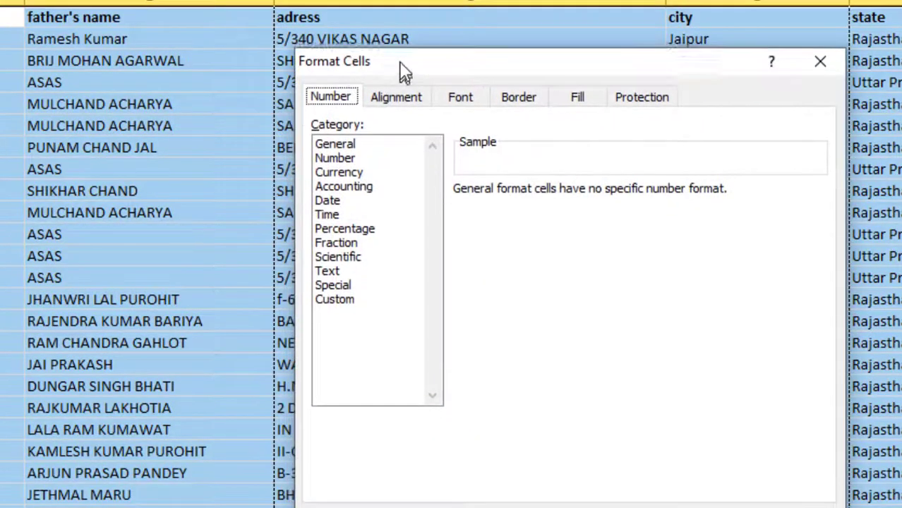
left_click(824, 57)
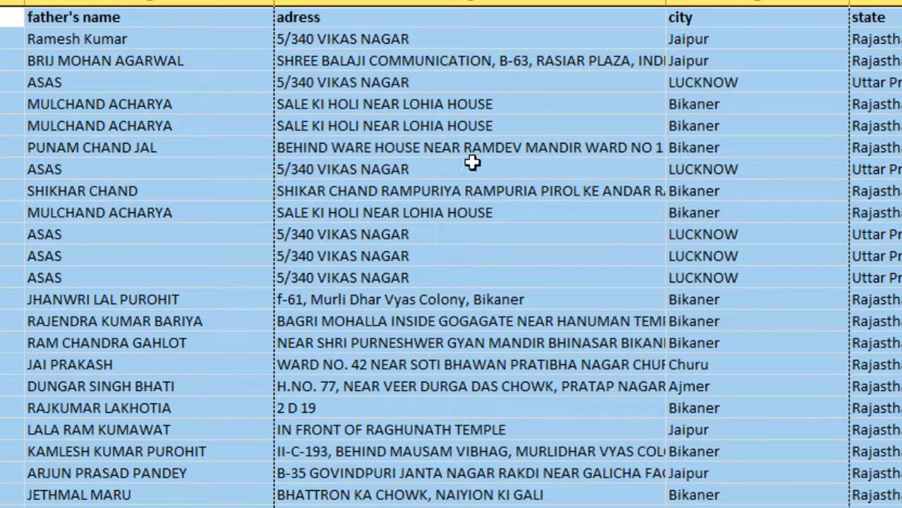
Step: Pick an address cell, the first ten data rows, and the Bikaner and LUCKNOW city cells
left_click(458, 147)
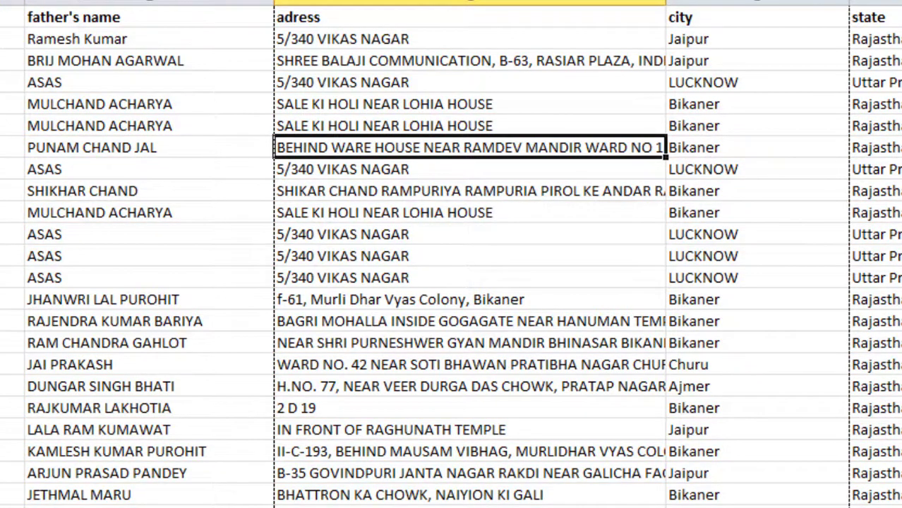
left_click_drag(863, 185, 854, 300)
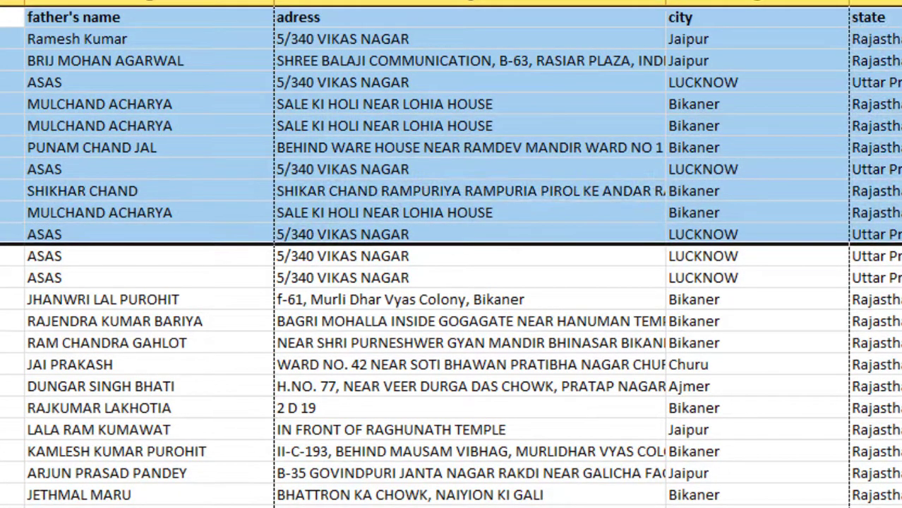
left_click(791, 343)
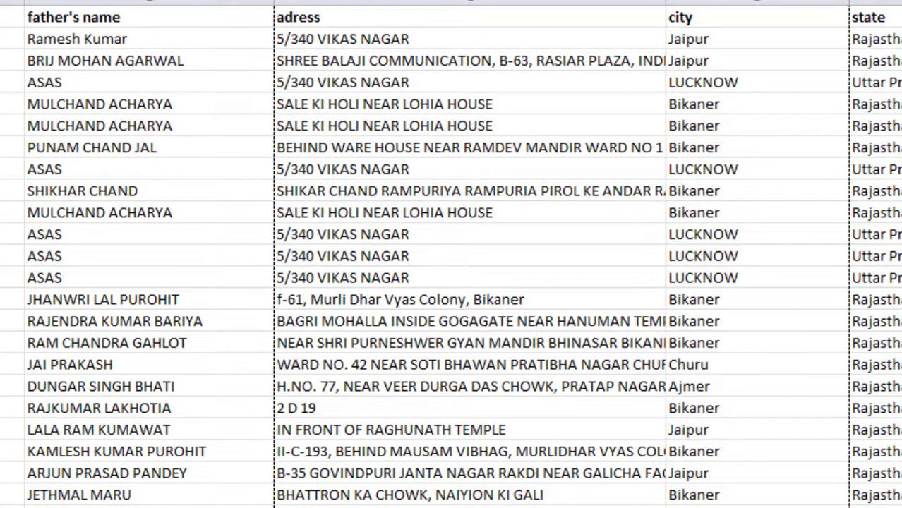
left_click(707, 124)
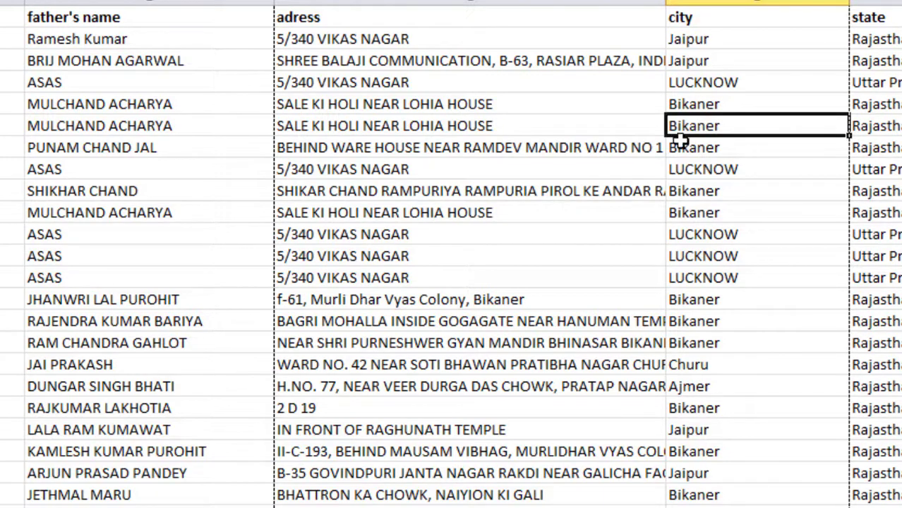
left_click(680, 88)
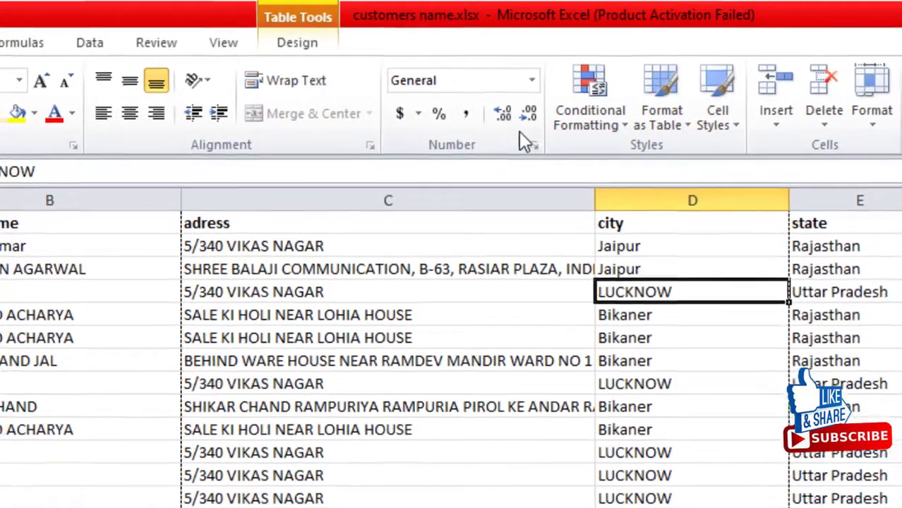
Step: Dismiss Format Cells again, pick D6, then select the entire pincode column F
left_click(535, 144)
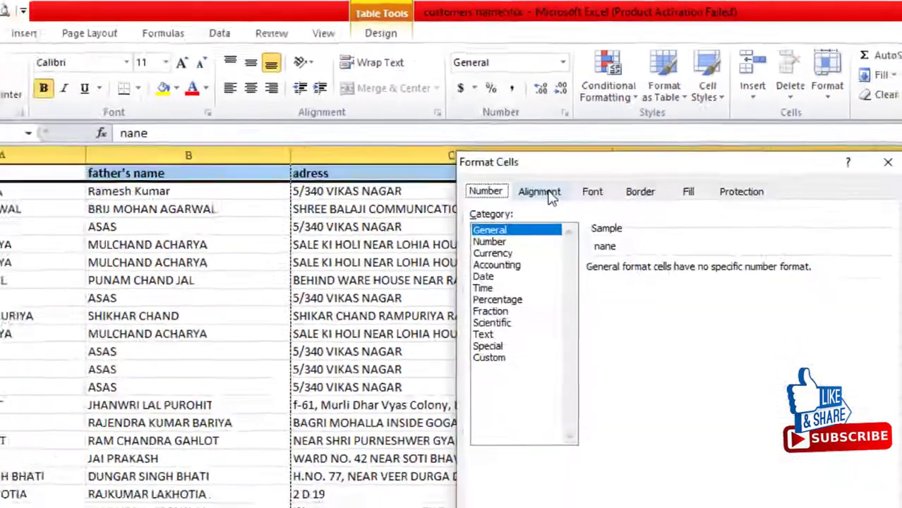
left_click(842, 481)
left_click(709, 234)
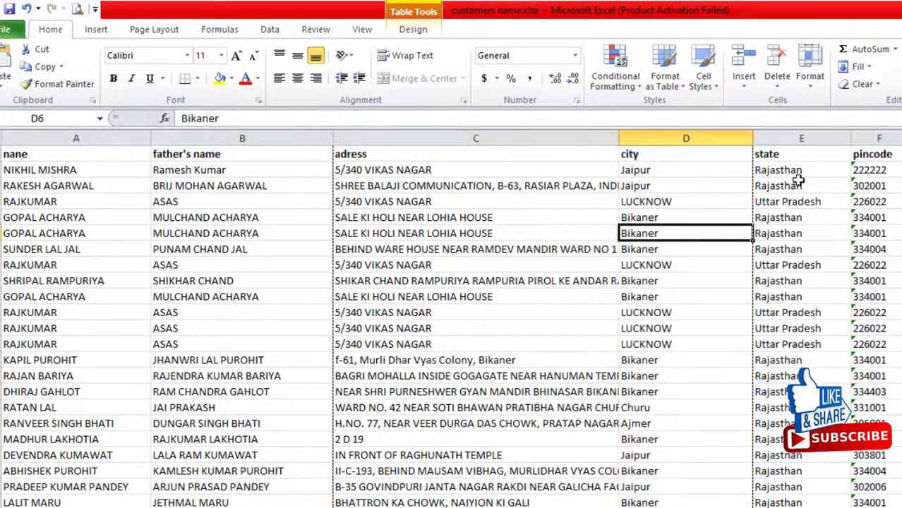
left_click(878, 139)
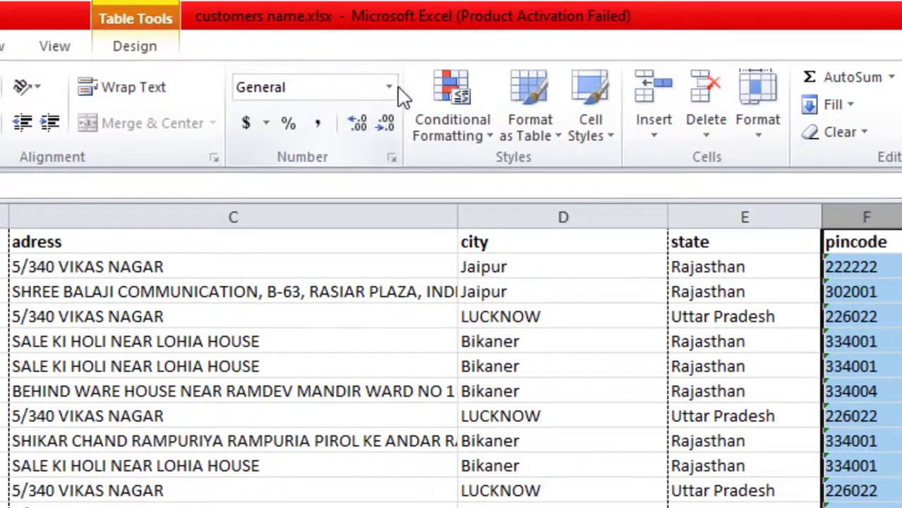
Step: Apply Currency to column F from the Number Format list and open its detailed number settings
left_click(391, 89)
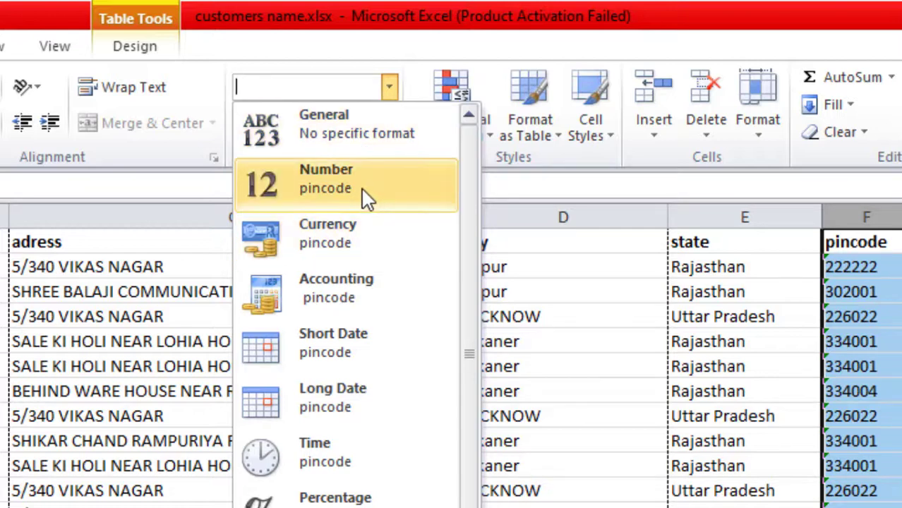
left_click(364, 251)
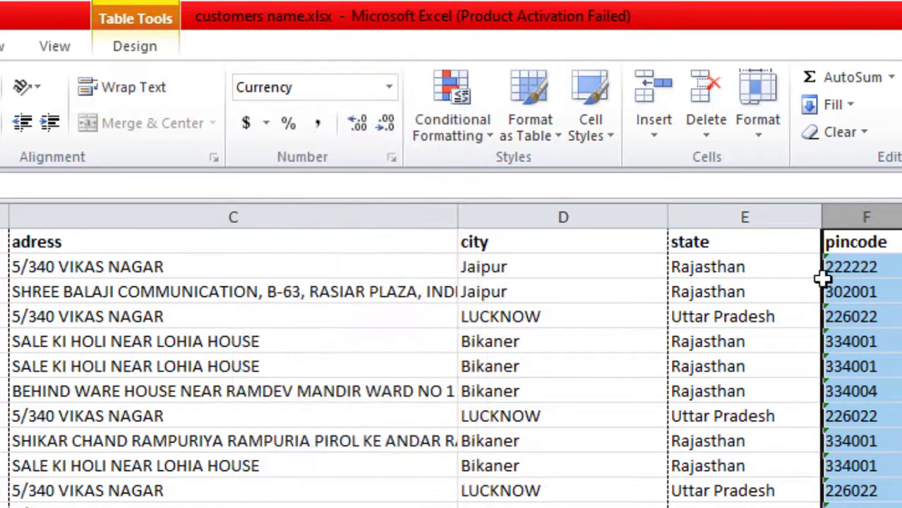
left_click(389, 86)
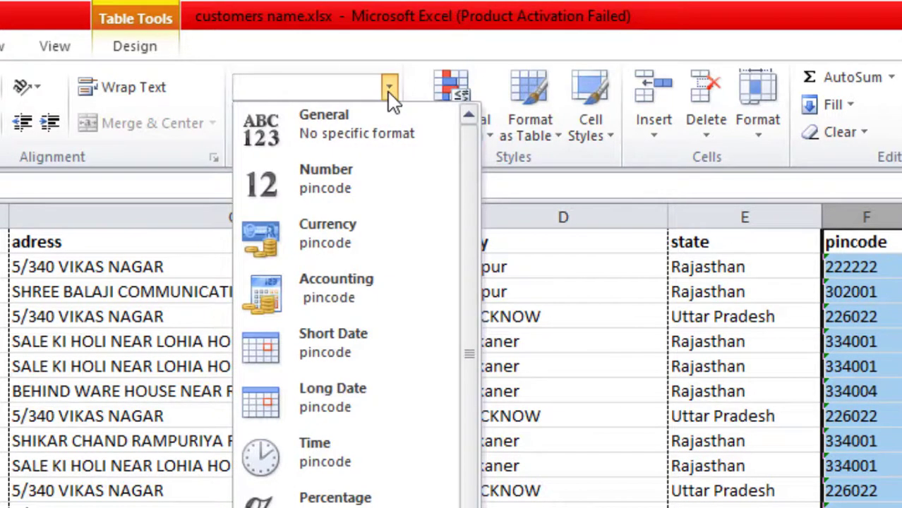
left_click(388, 91)
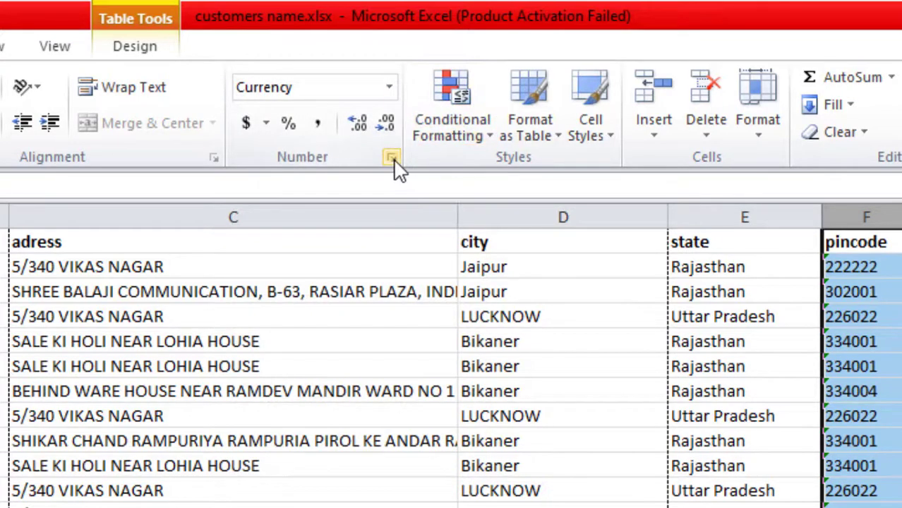
left_click(393, 160)
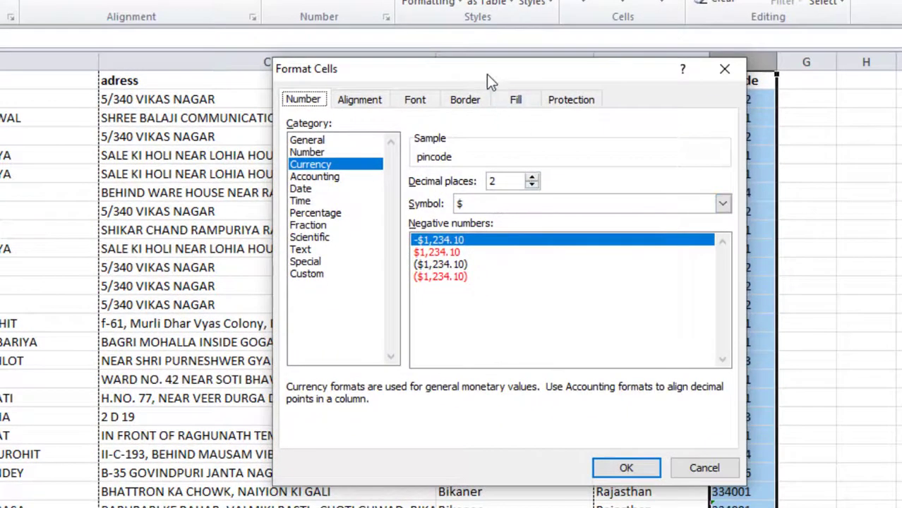
left_click_drag(487, 74, 147, 26)
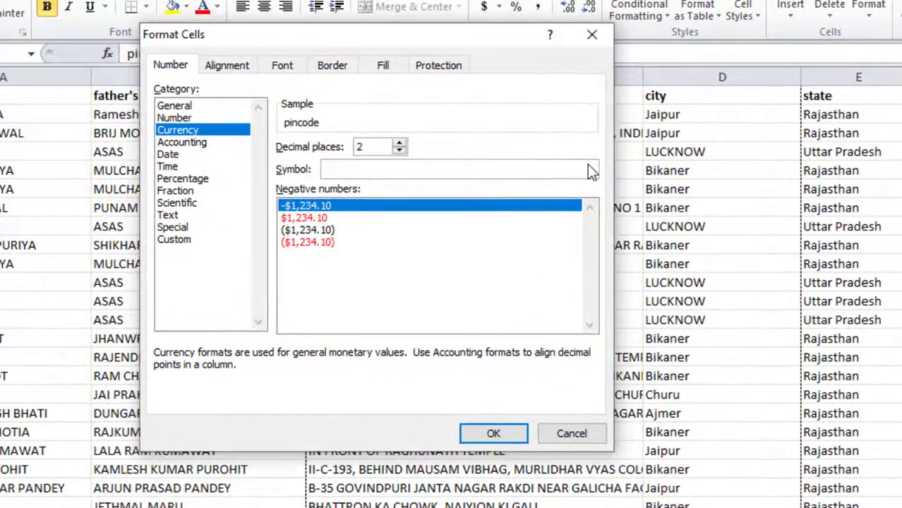
left_click(486, 162)
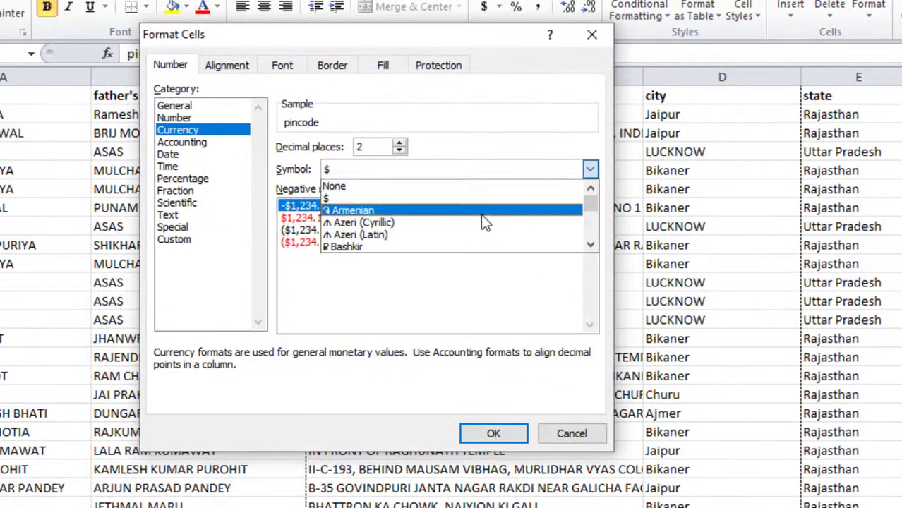
scroll(434, 243, "down", 1)
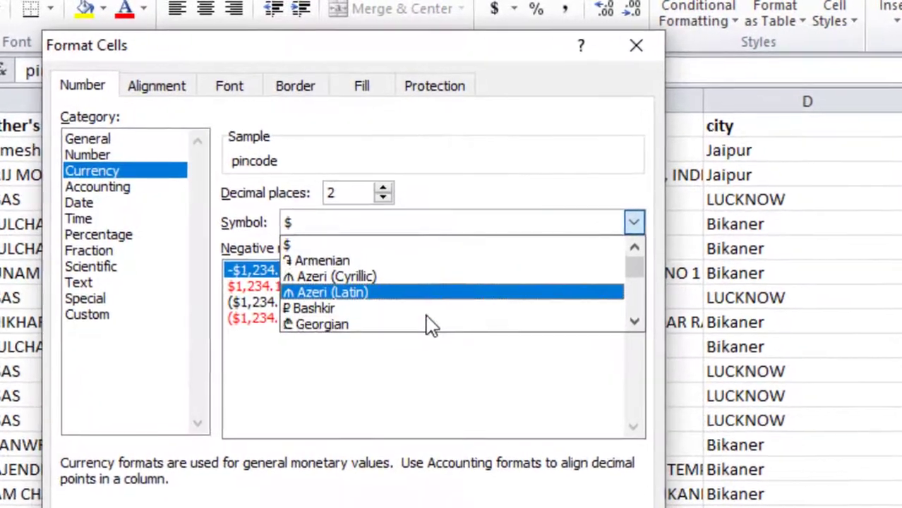
scroll(434, 244, "down", 1)
scroll(434, 244, "down", 2)
scroll(431, 317, "down", 1)
scroll(431, 317, "down", 1)
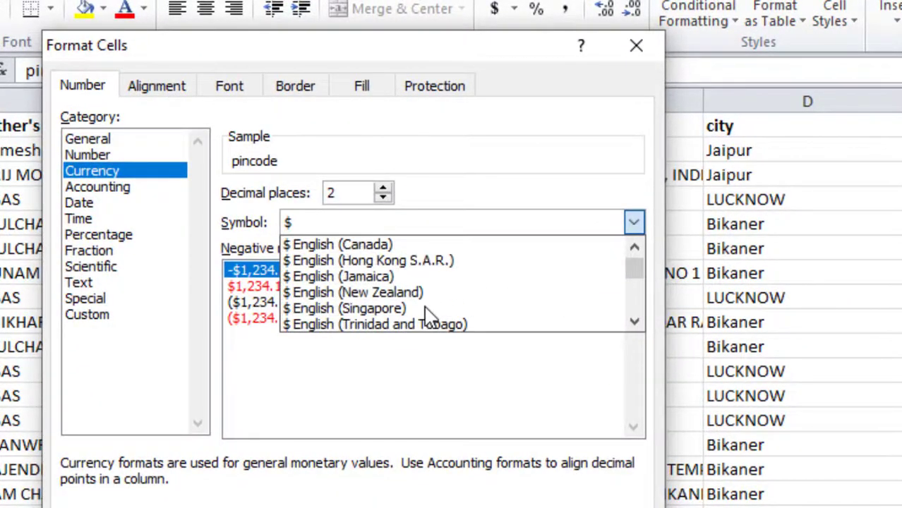
scroll(430, 317, "down", 1)
scroll(431, 317, "down", 2)
scroll(432, 290, "down", 1)
scroll(433, 290, "down", 1)
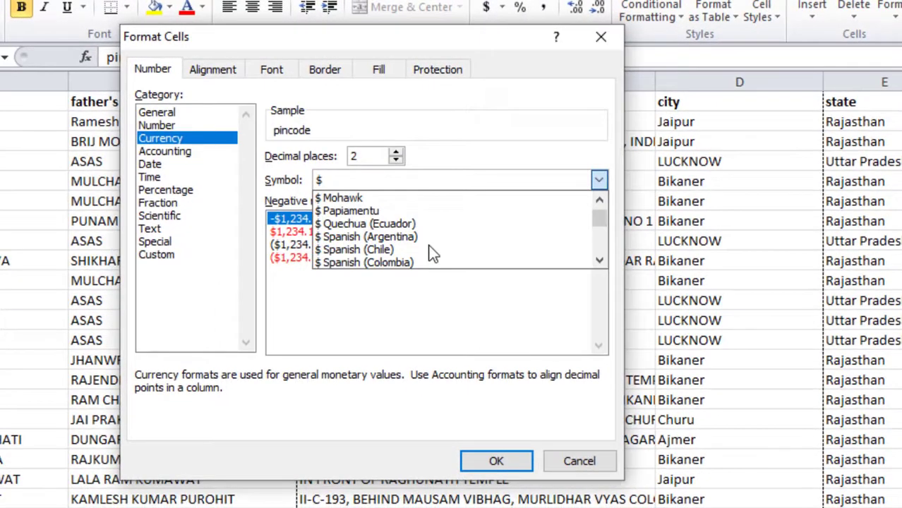
scroll(432, 289, "down", 2)
scroll(432, 290, "up", 2)
scroll(497, 286, "up", 2)
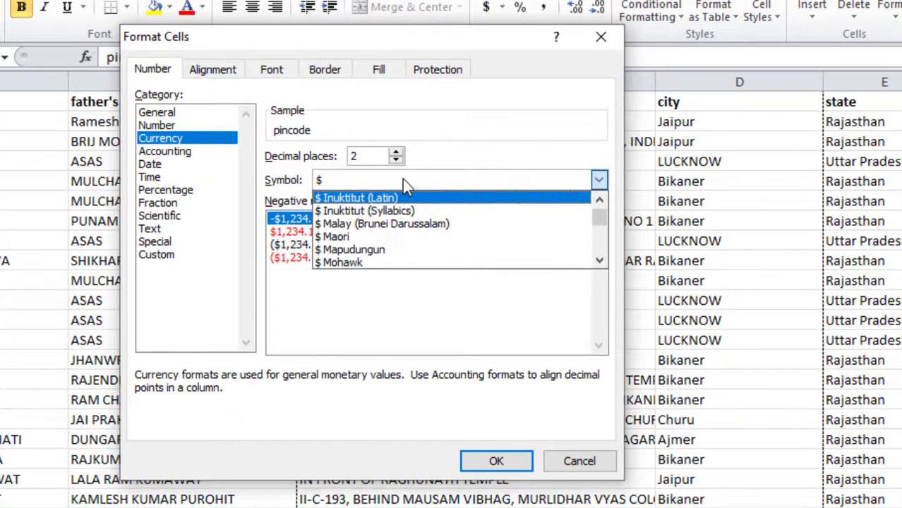
scroll(452, 240, "up", 2)
left_click(456, 344)
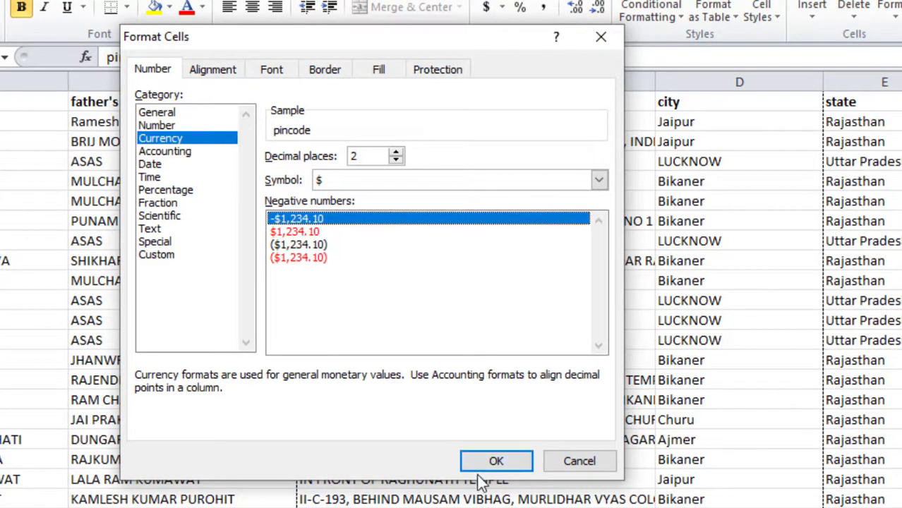
left_click(497, 460)
key("Right")
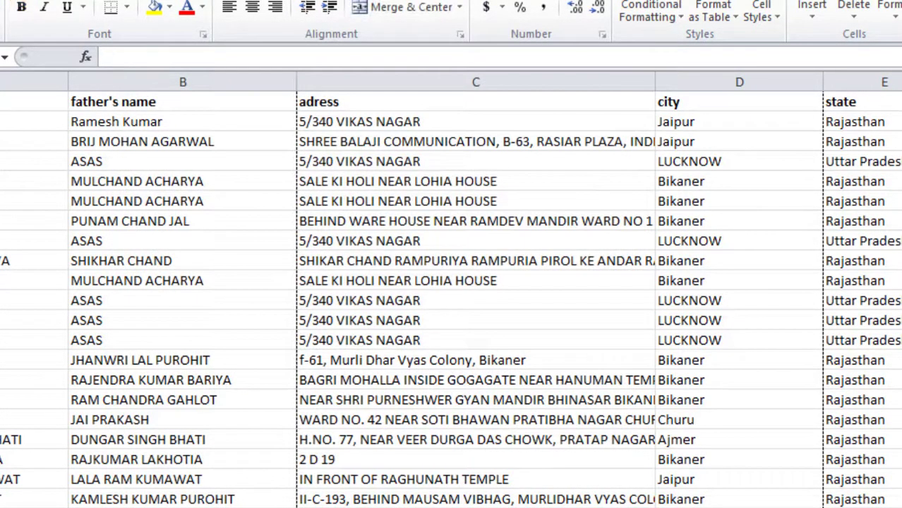
key("Left")
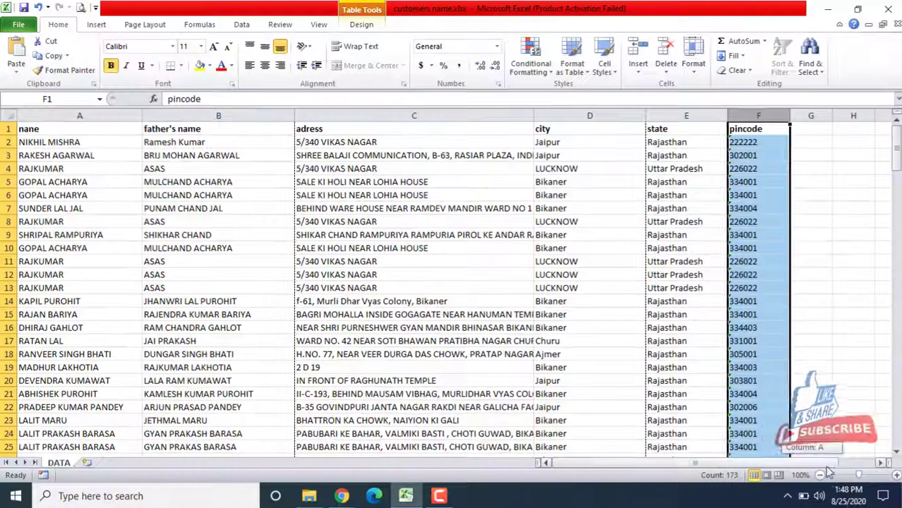
Step: Enter 120, 256, 845, 785 and 625 in cells H2 through H6
scroll(862, 311, "right", 1)
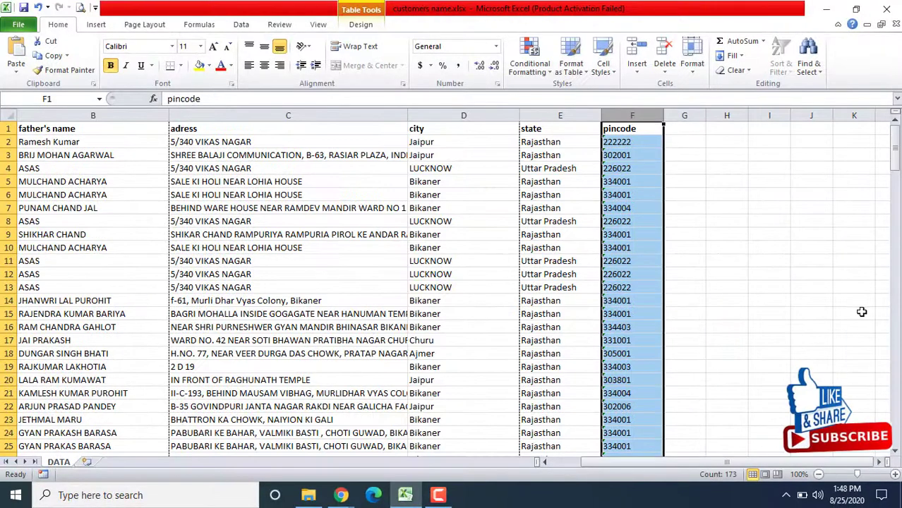
left_click(718, 142)
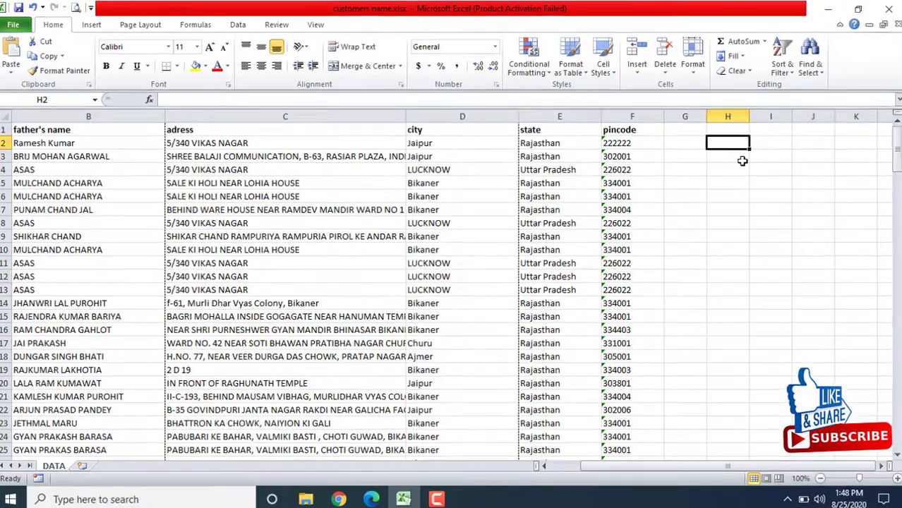
type("12")
type("0")
key("Return")
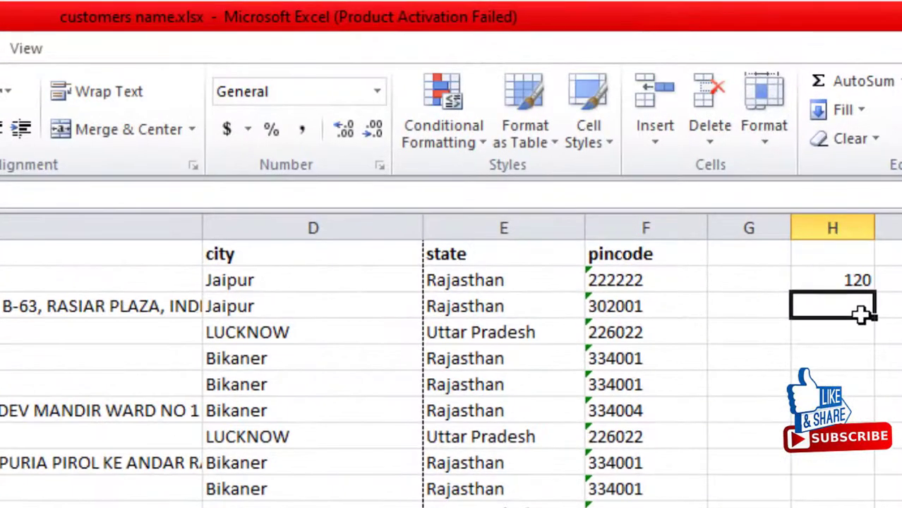
type("256")
key("Return")
type("845")
key("Return")
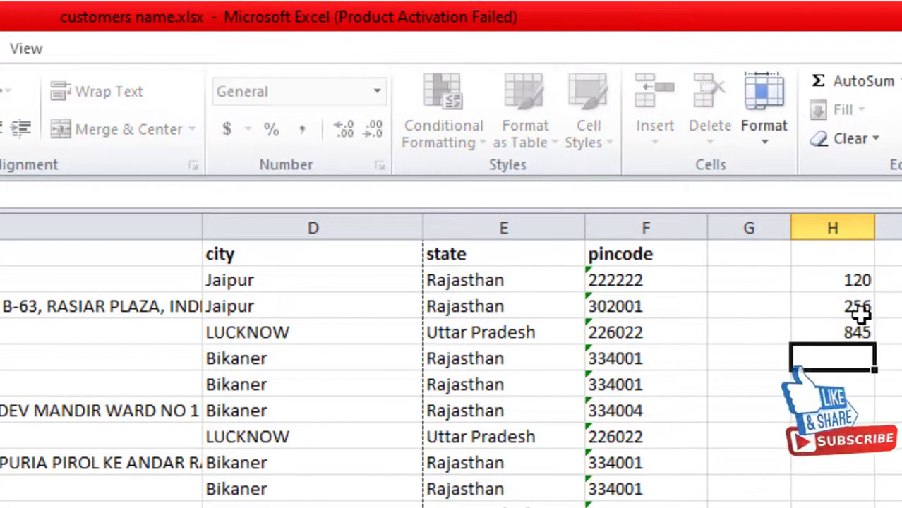
type("785")
key("Return")
type("625")
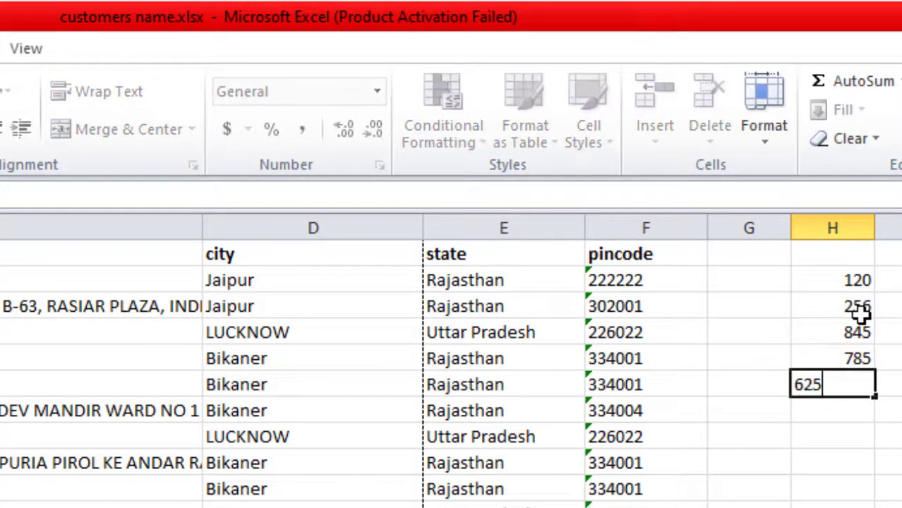
key("Return")
Step: Format H2:H7 as Number with 2 decimal places
left_click_drag(858, 280, 854, 406)
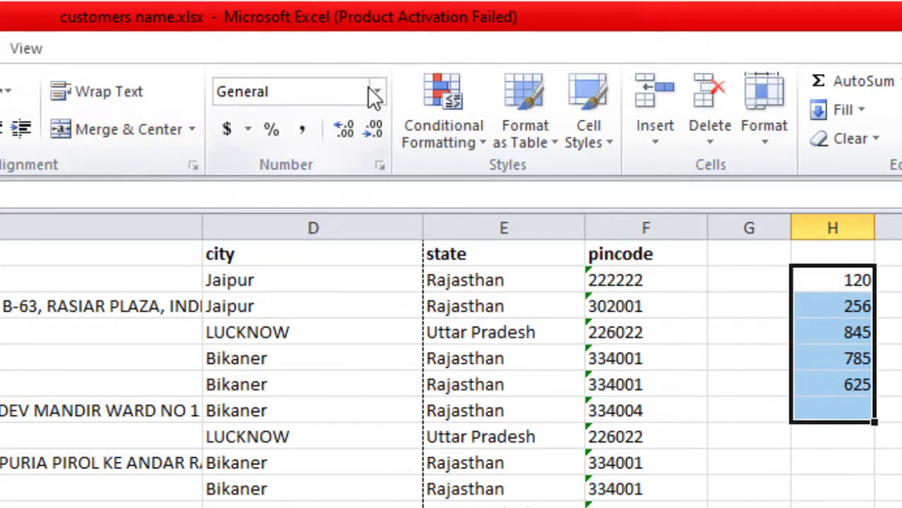
left_click(379, 165)
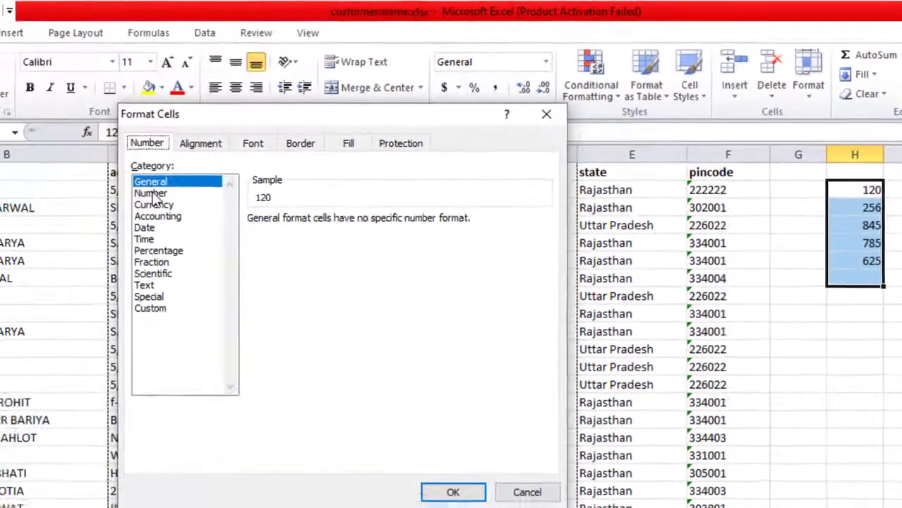
left_click(151, 194)
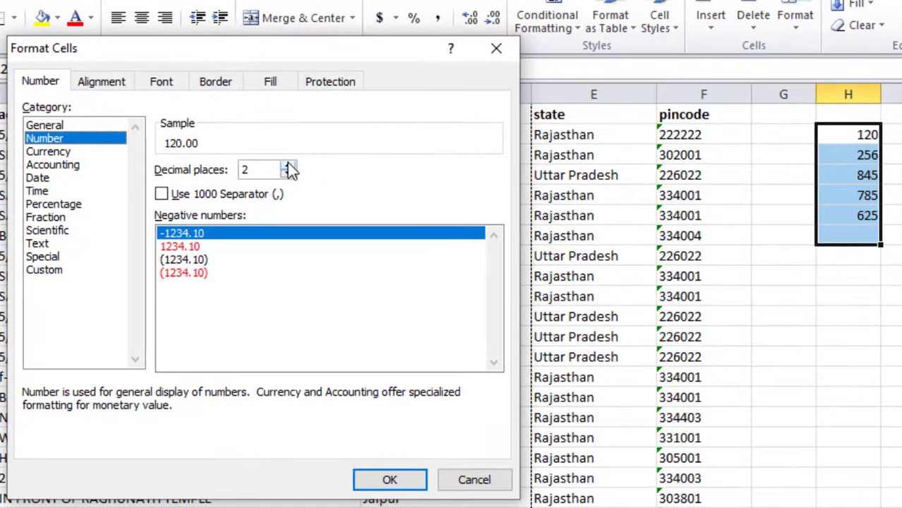
left_click(373, 214)
left_click(288, 173)
left_click(288, 173)
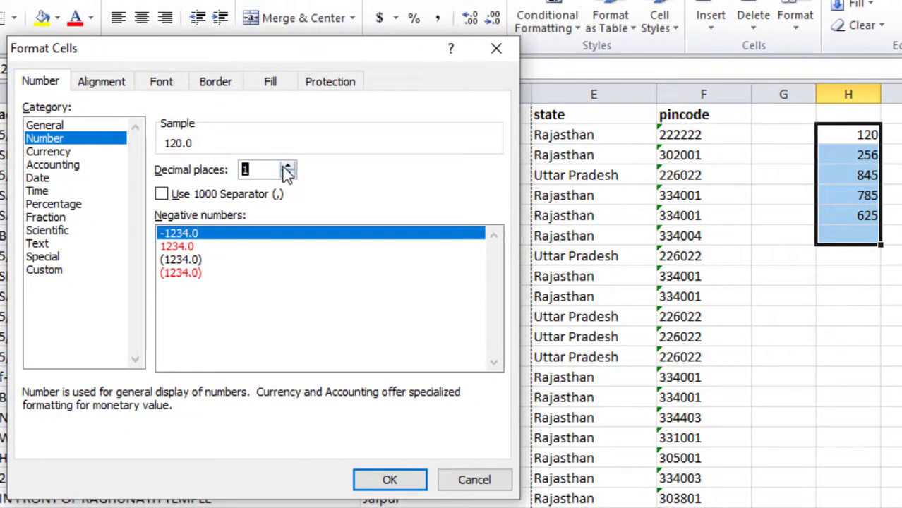
left_click(287, 166)
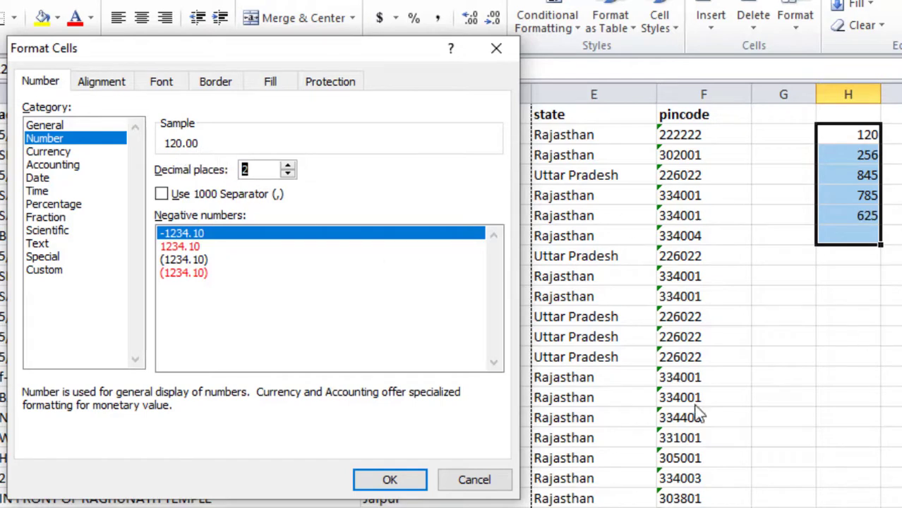
left_click(396, 481)
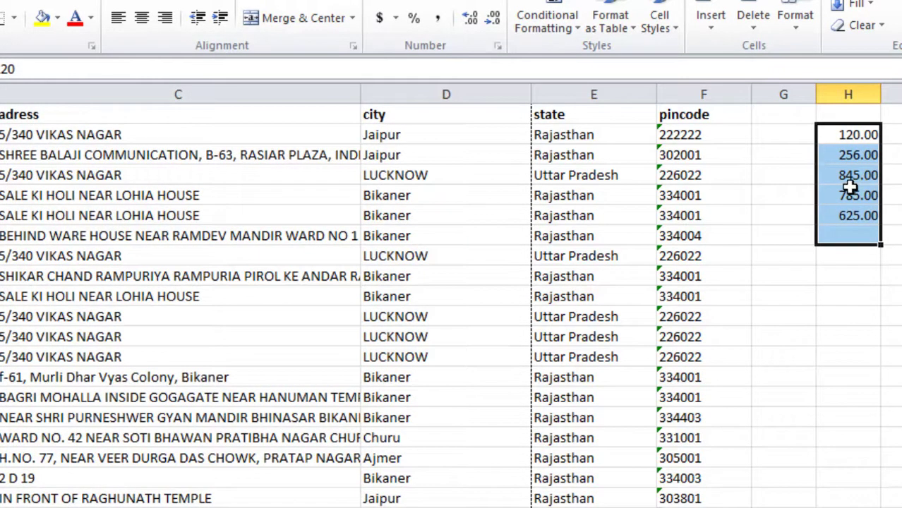
Step: Switch the values to dollar Currency format, showing $120.00 to $625.00
left_click(498, 47)
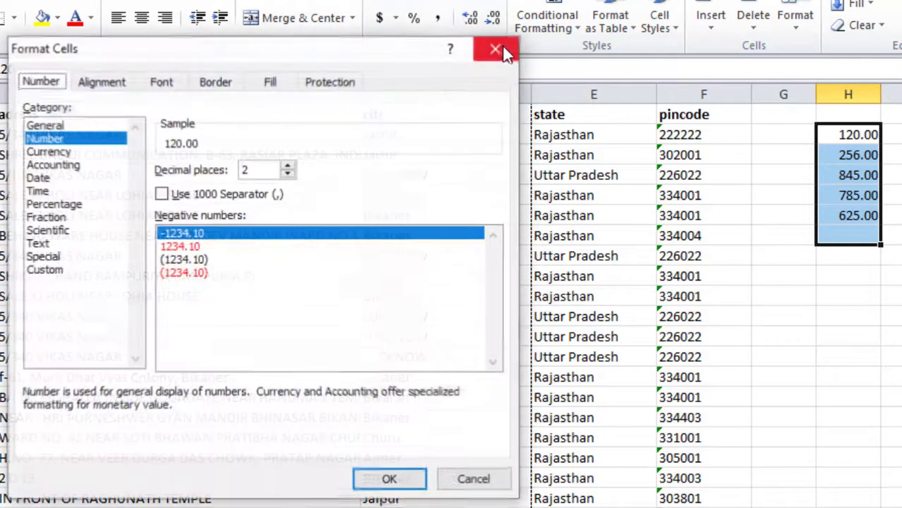
left_click(78, 152)
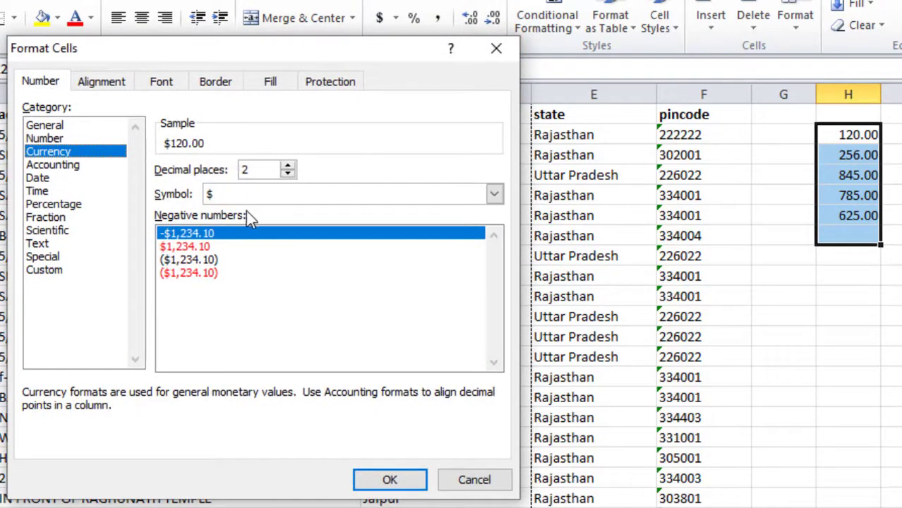
left_click(385, 479)
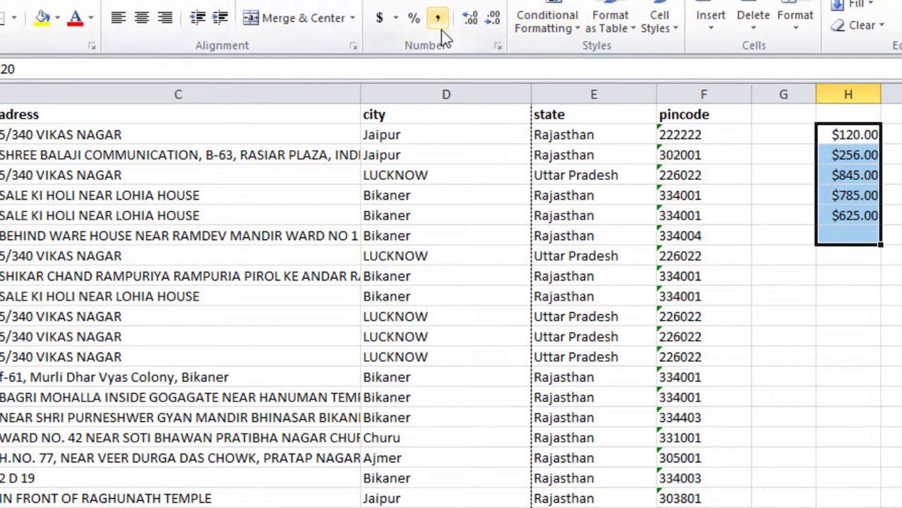
left_click(497, 45)
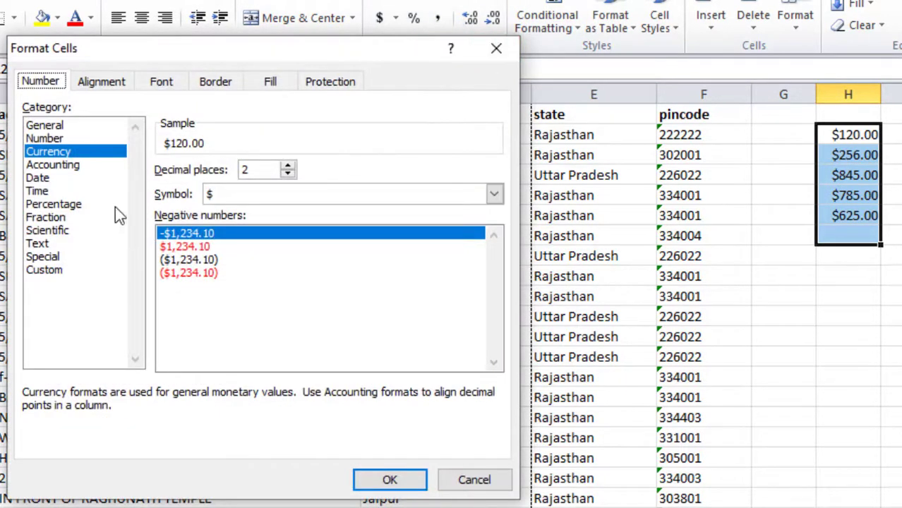
left_click(66, 167)
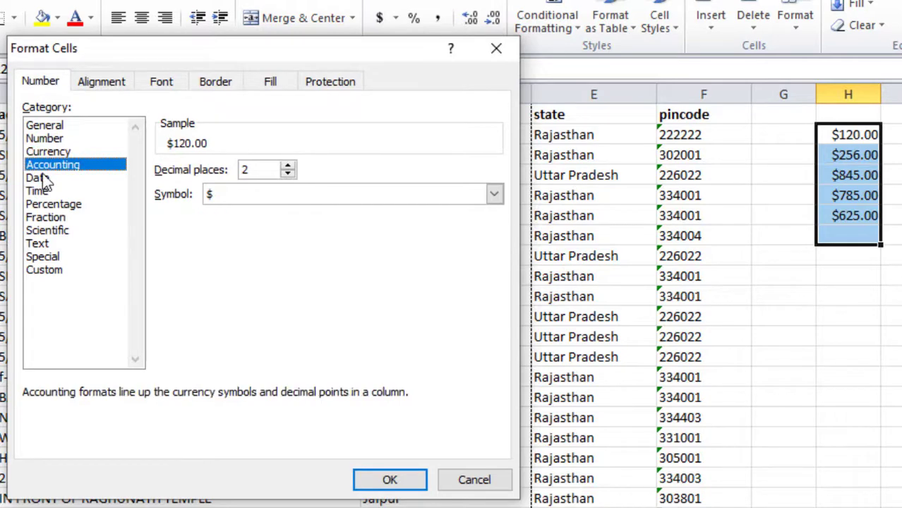
left_click(41, 179)
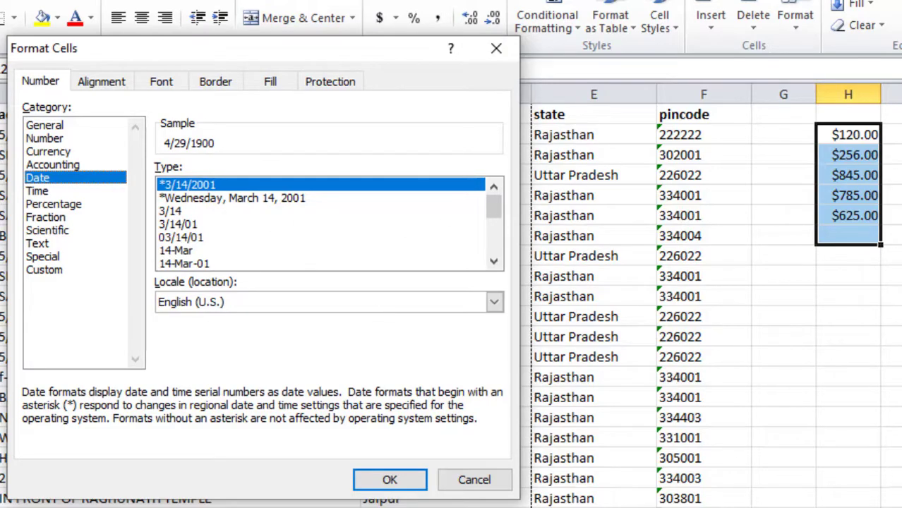
left_click(496, 48)
Step: Enter the date 13 Aug in cell J5
left_click(804, 166)
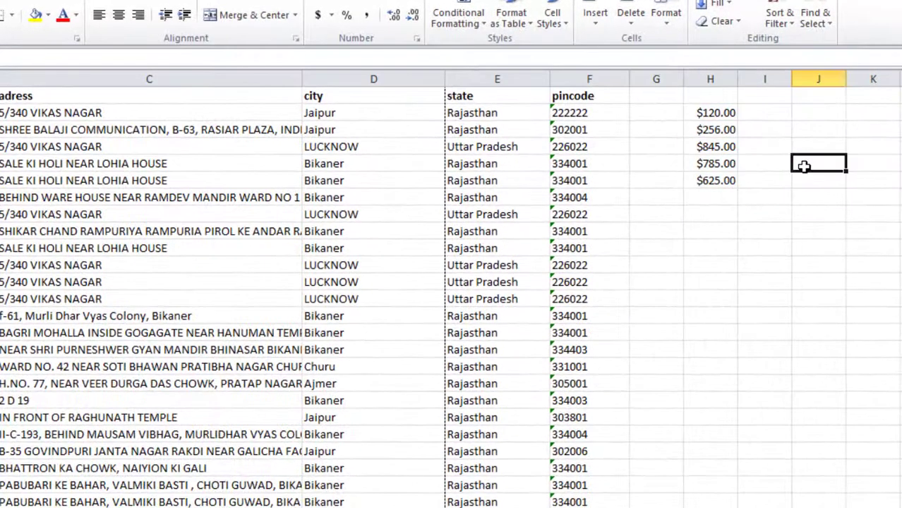
type("13 aug")
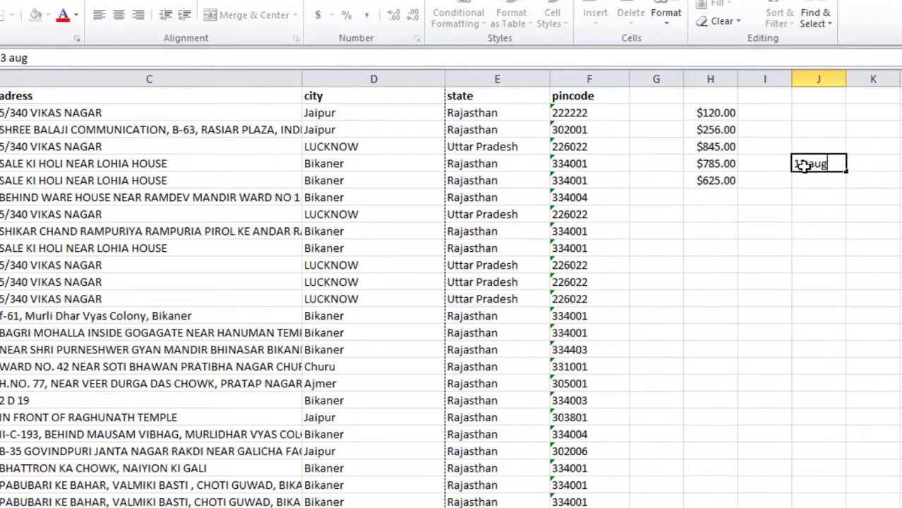
type(" 2017")
key("Return")
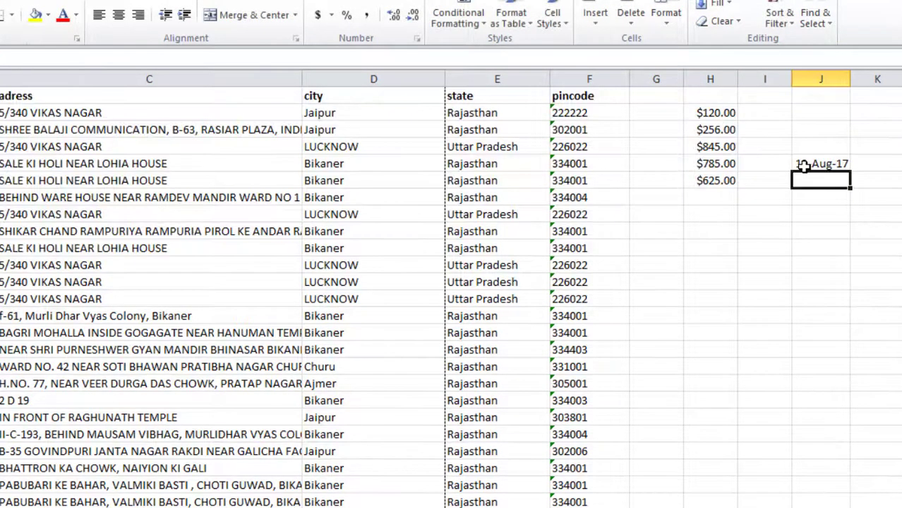
Step: Format J5 with the m/d/yyyy date format
left_click(830, 160)
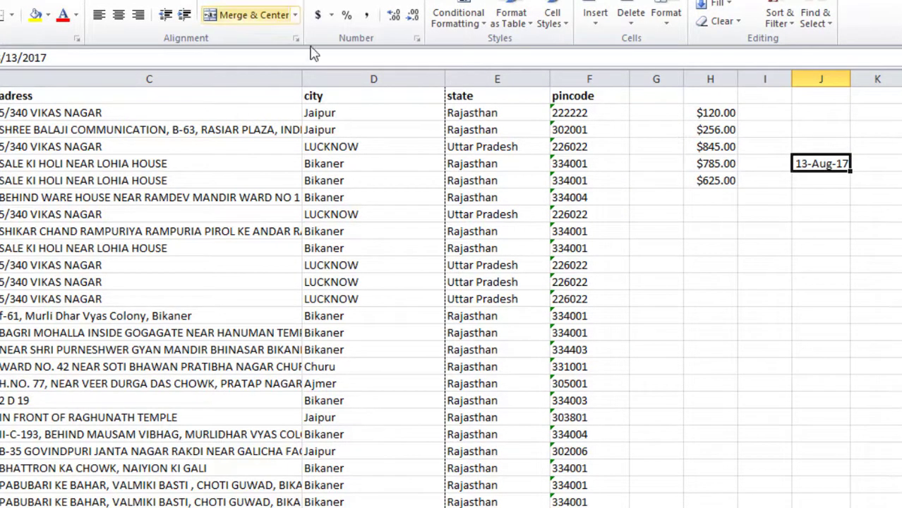
left_click(419, 40)
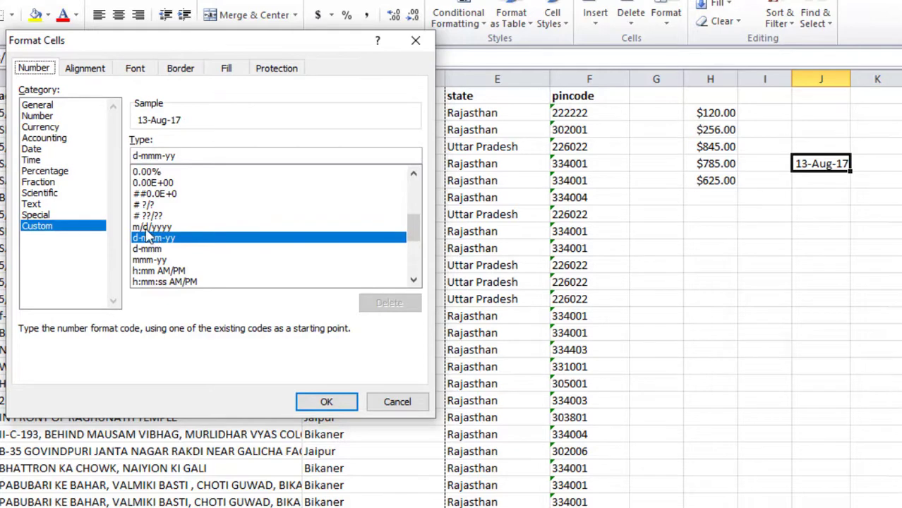
left_click(151, 227)
left_click(324, 402)
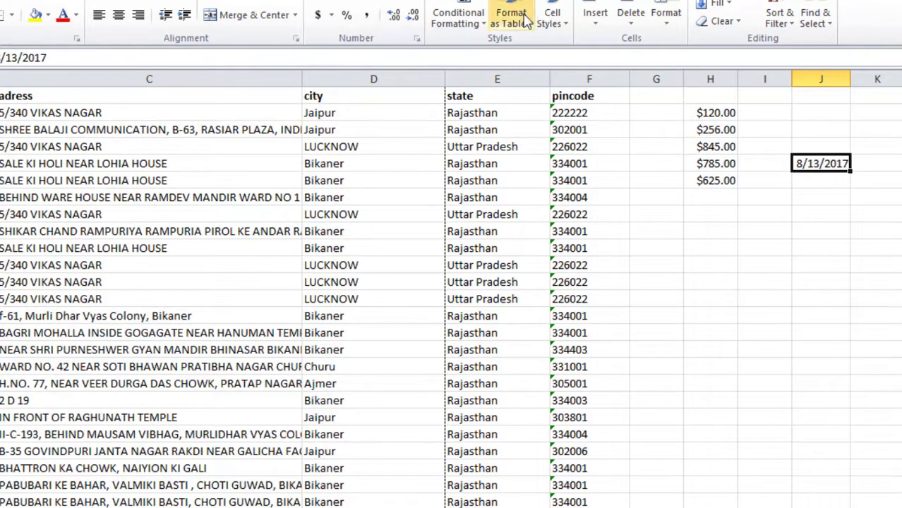
Step: Change J5 to the long date format, showing Sunday, August 13, 2017
left_click(417, 38)
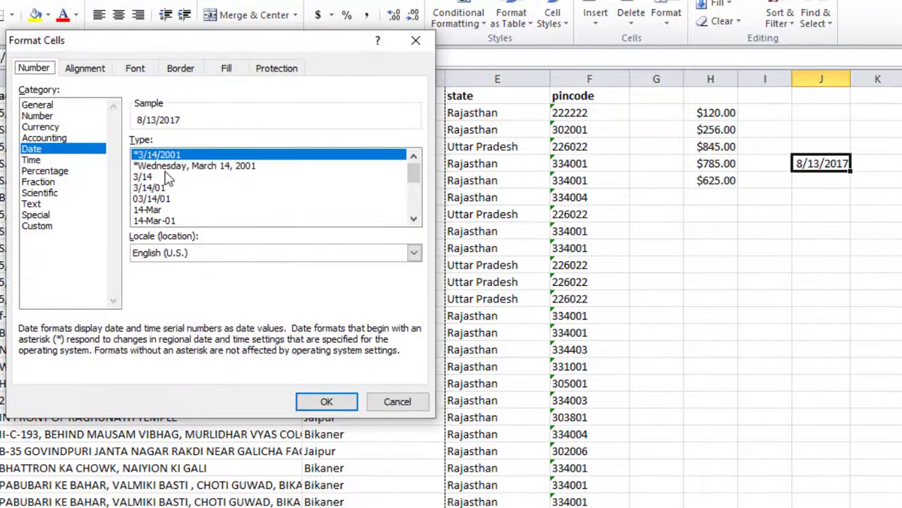
left_click(162, 167)
left_click(339, 401)
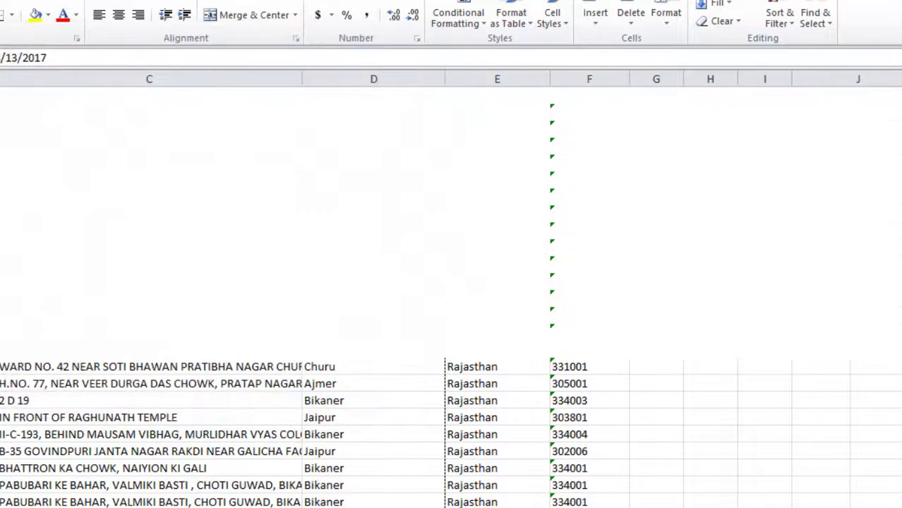
left_click_drag(635, 507, 656, 507)
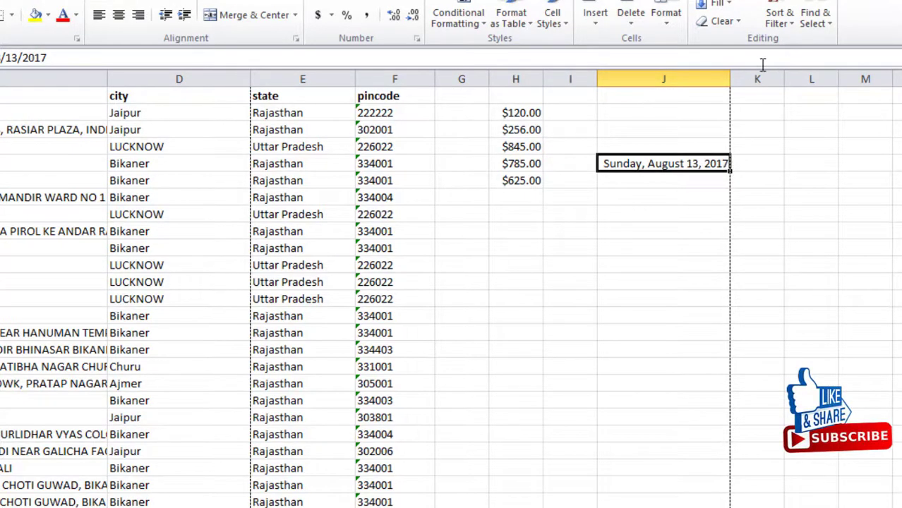
Step: Preview the Time, Percentage, Fraction, Scientific, Text and Special formats for J5
left_click(417, 40)
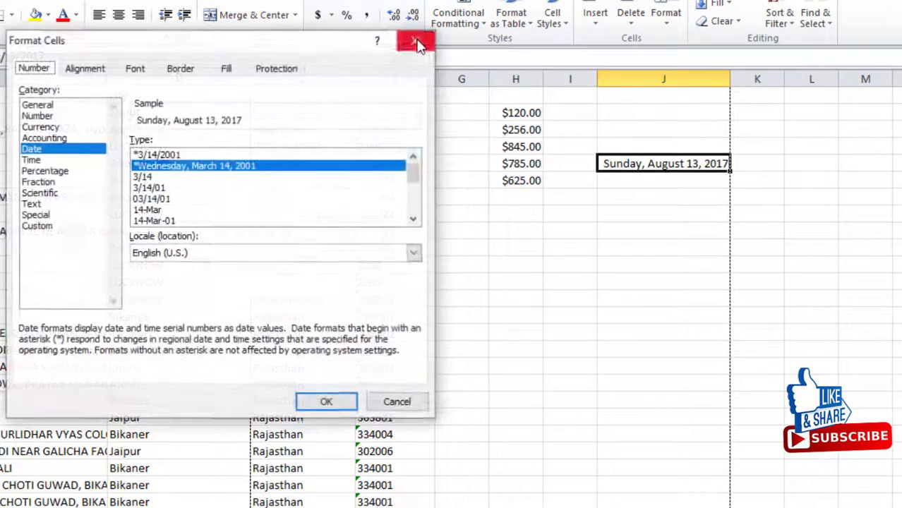
left_click(31, 160)
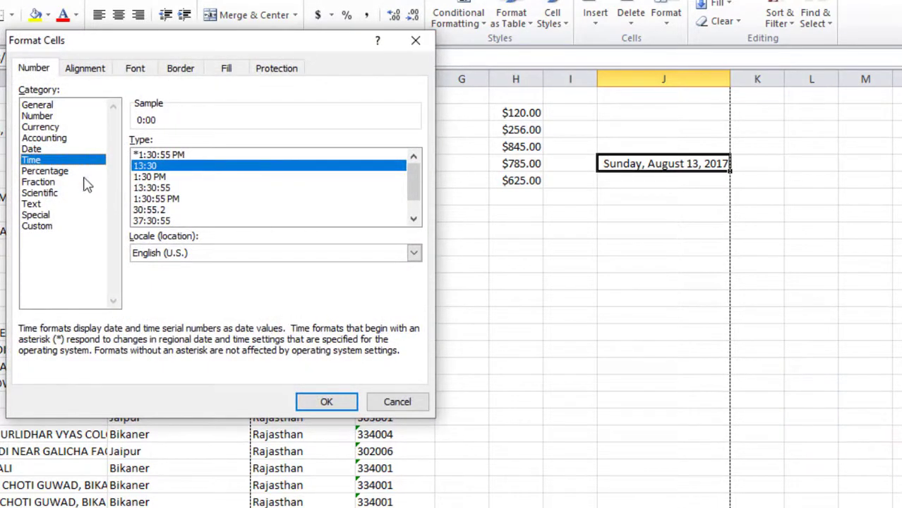
left_click(57, 172)
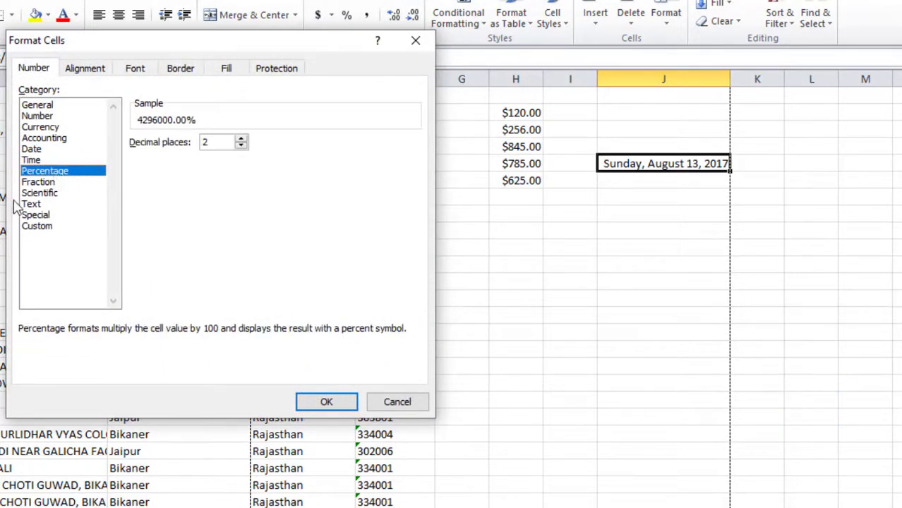
left_click(39, 183)
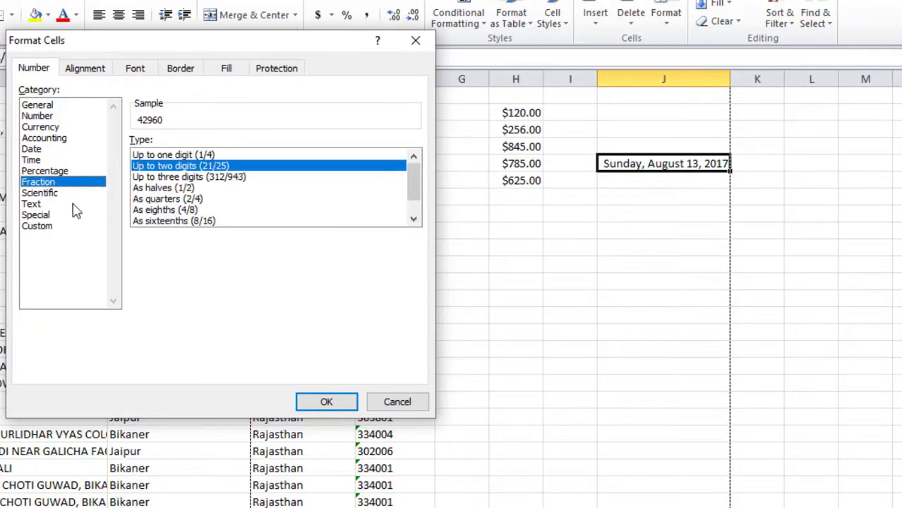
left_click(47, 195)
left_click(31, 206)
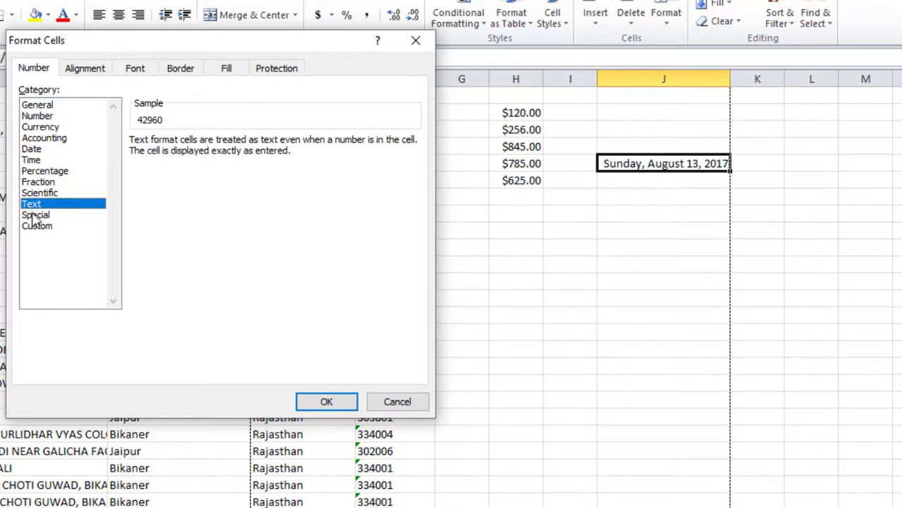
left_click(33, 215)
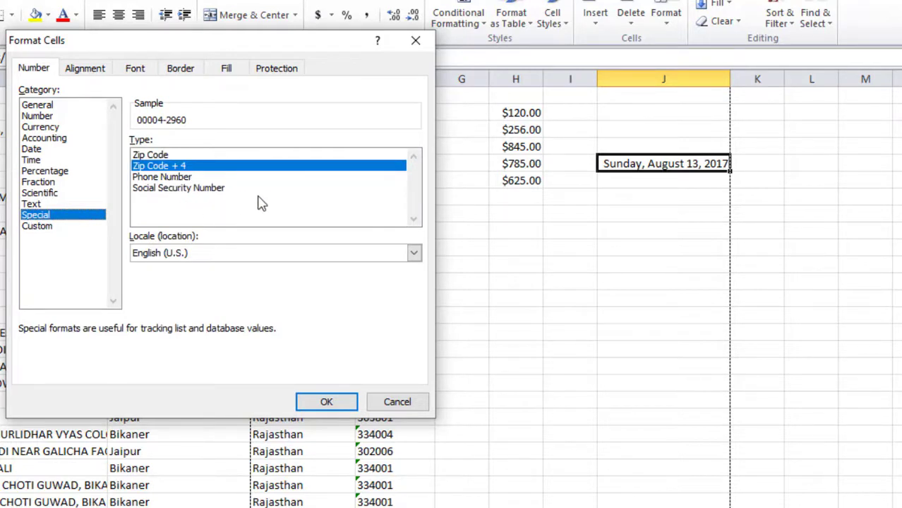
Step: Try accounting custom format codes, then apply General so J5 shows 42960
left_click(37, 226)
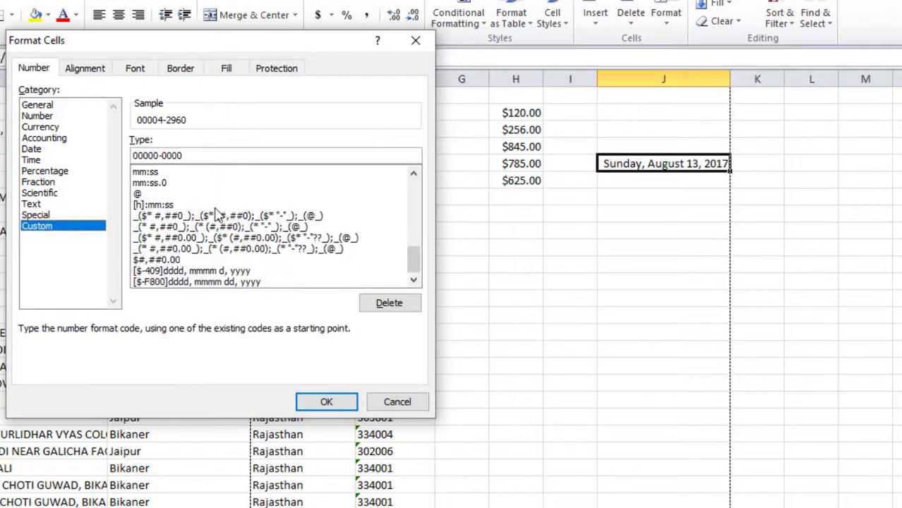
left_click(213, 228)
left_click(205, 216)
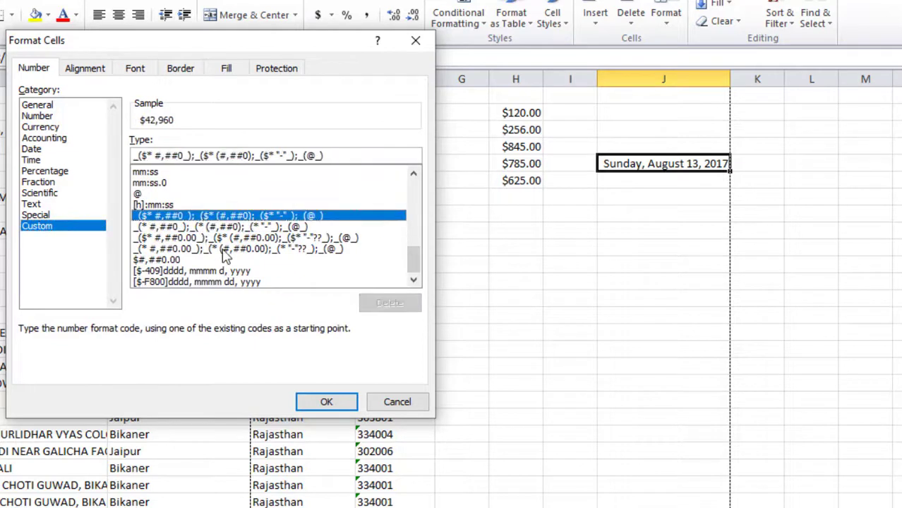
left_click_drag(415, 261, 387, 206)
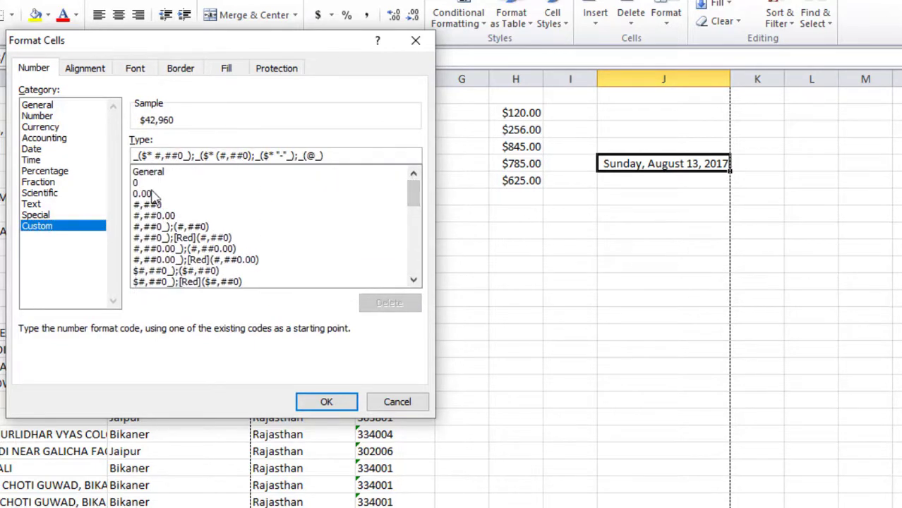
left_click(56, 105)
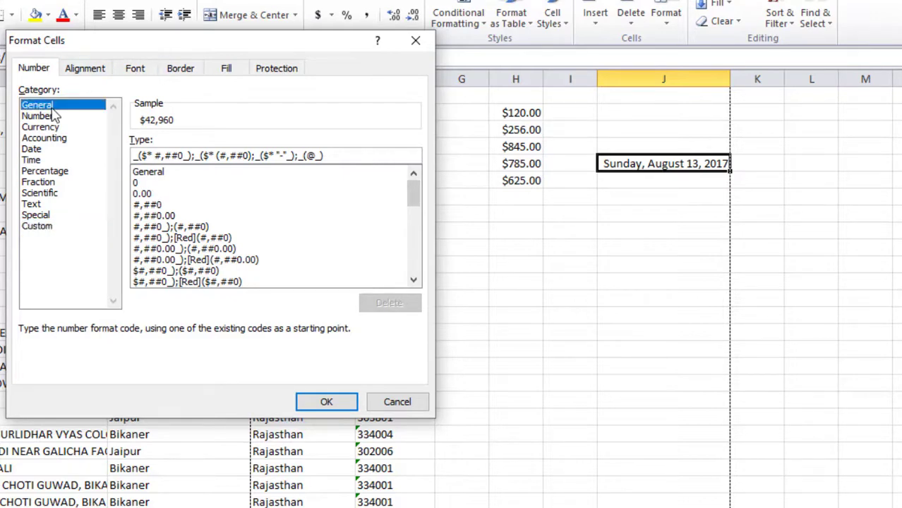
left_click(326, 403)
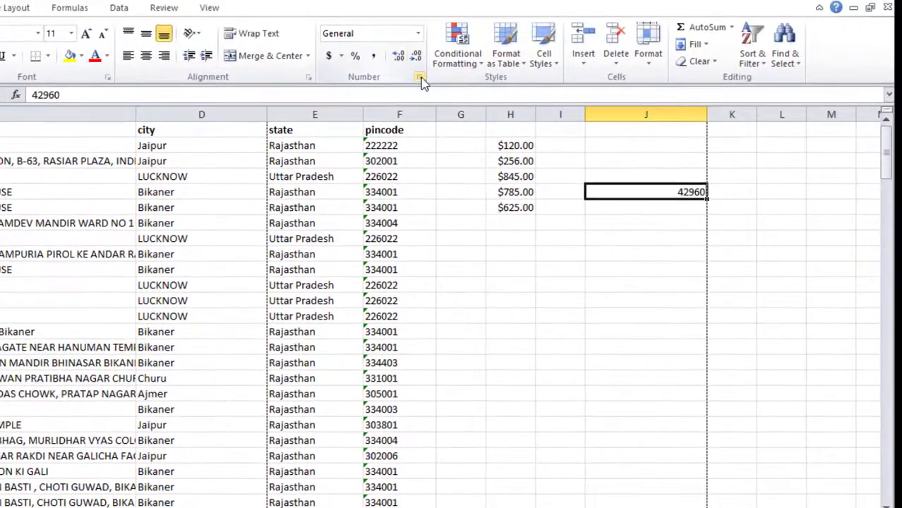
Step: Set the prices in H2:H6 to General format, showing plain 120 to 625
left_click_drag(510, 146, 512, 209)
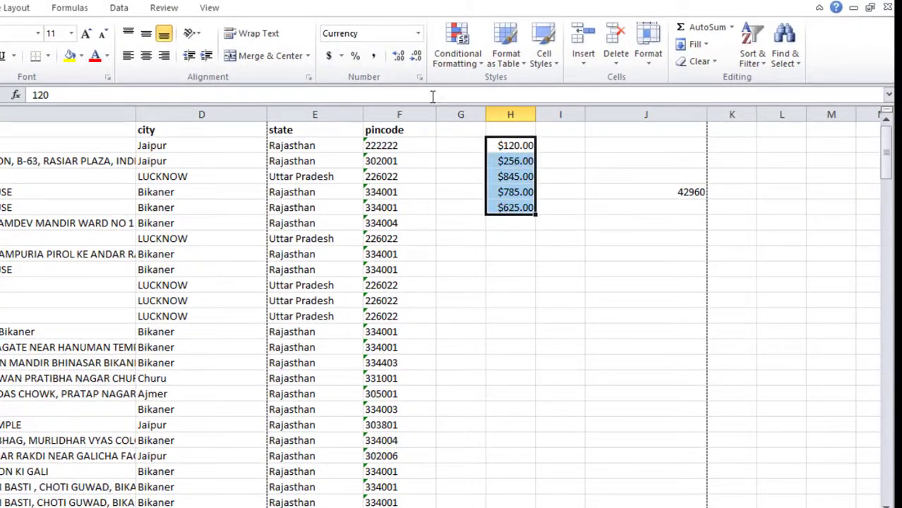
left_click(419, 79)
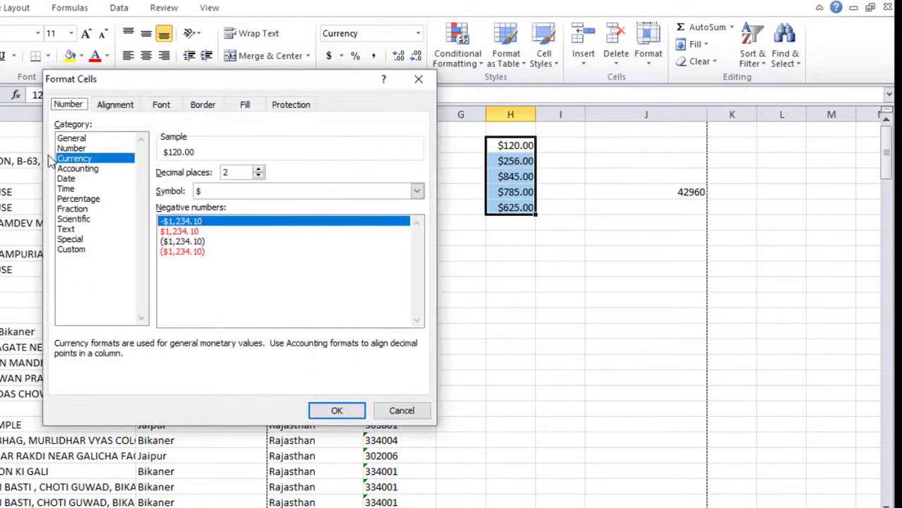
left_click(72, 138)
left_click(330, 412)
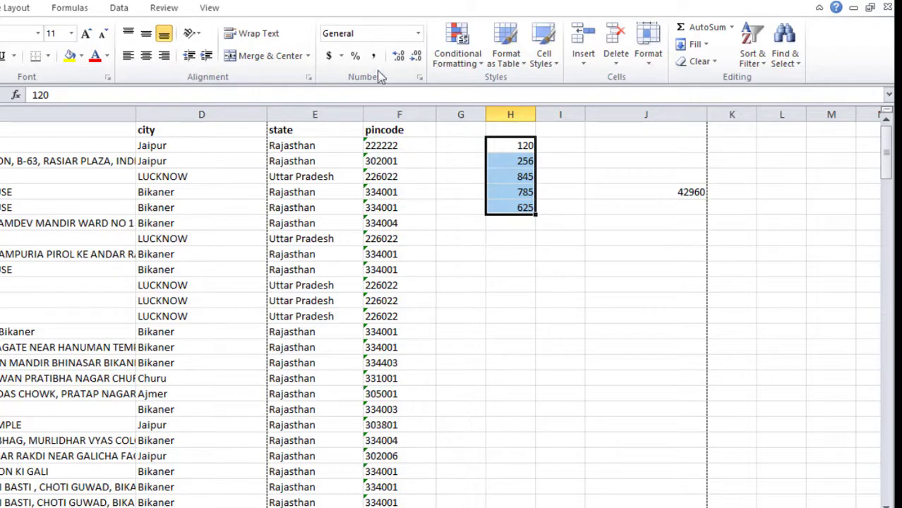
Step: View the Alignment options in Format Cells, cancel, and deselect the price cells
left_click(418, 78)
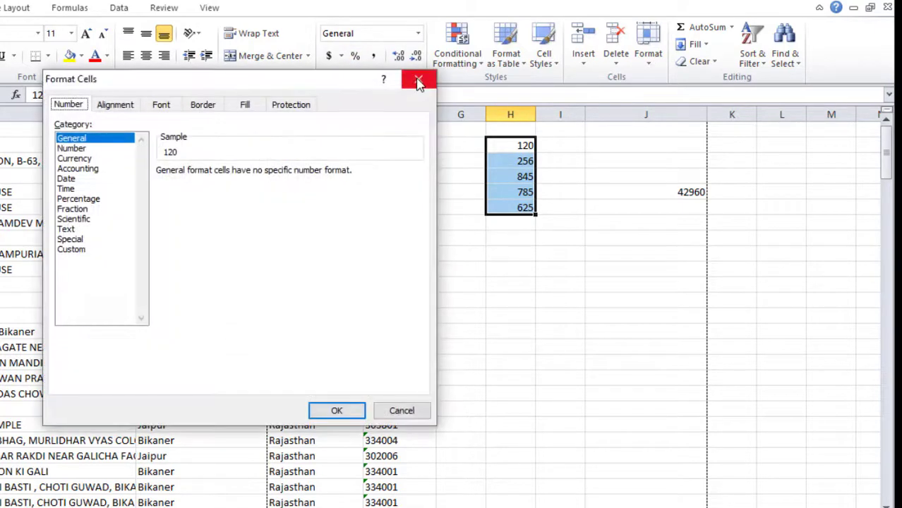
left_click(115, 106)
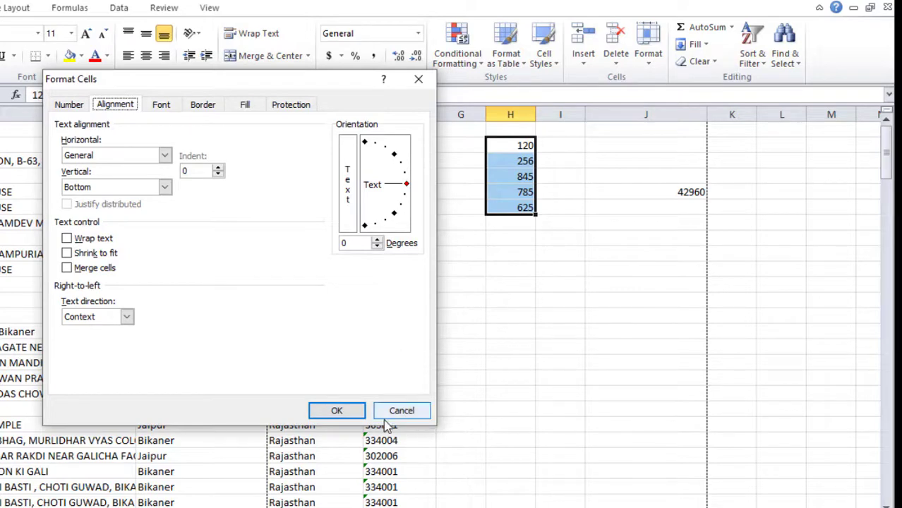
left_click(414, 409)
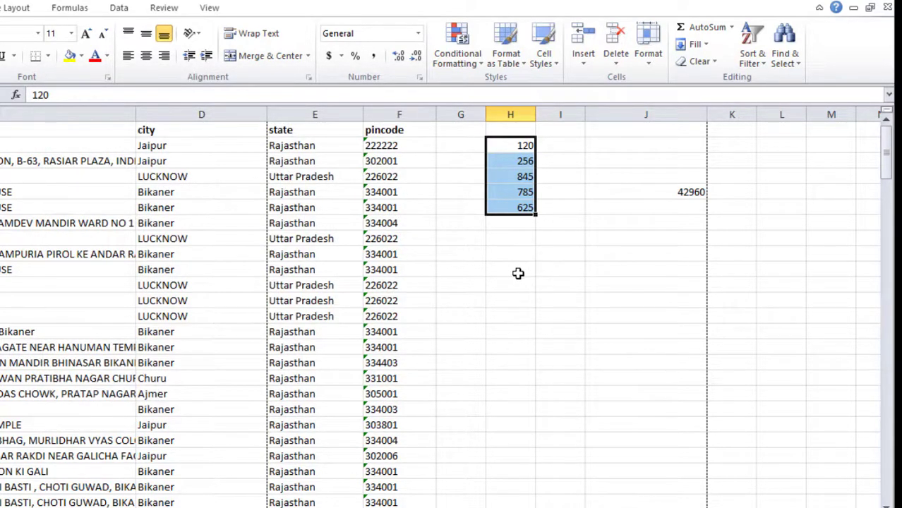
left_click(516, 271)
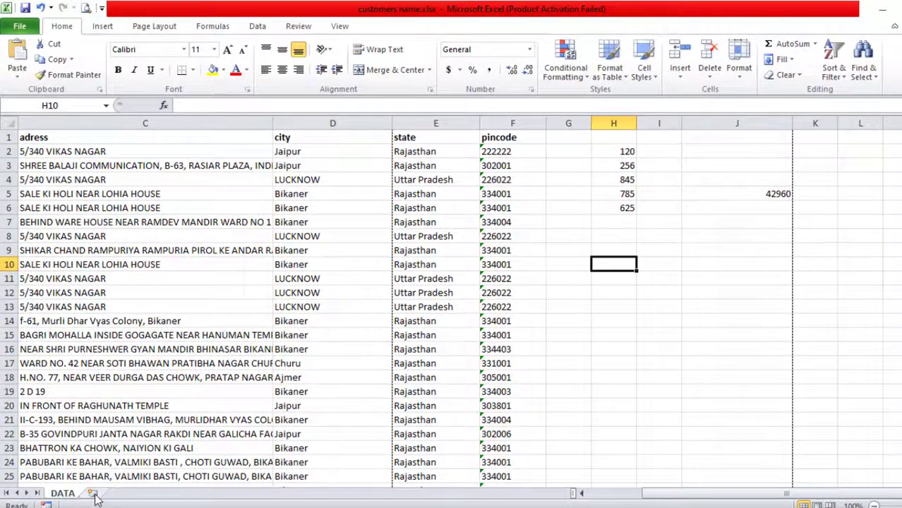
Step: On the empty sheet, enter India in cell C5
left_click(100, 494)
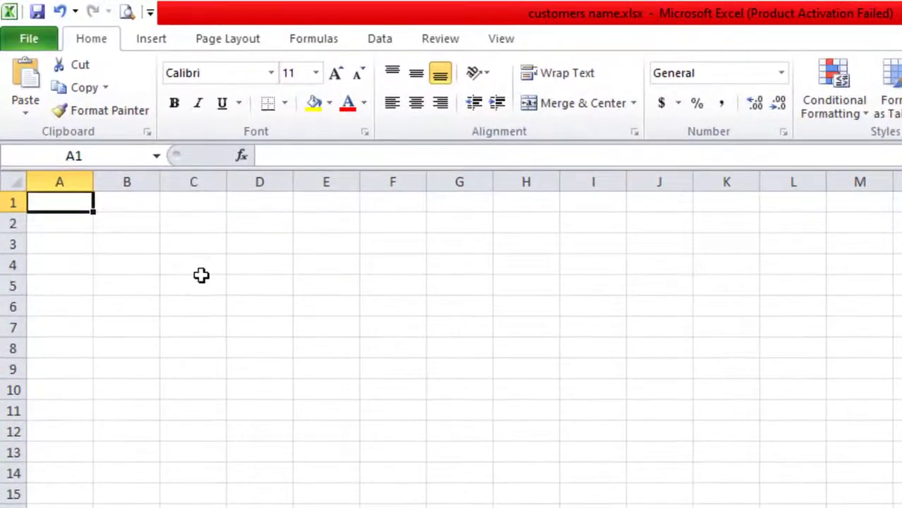
left_click(136, 186)
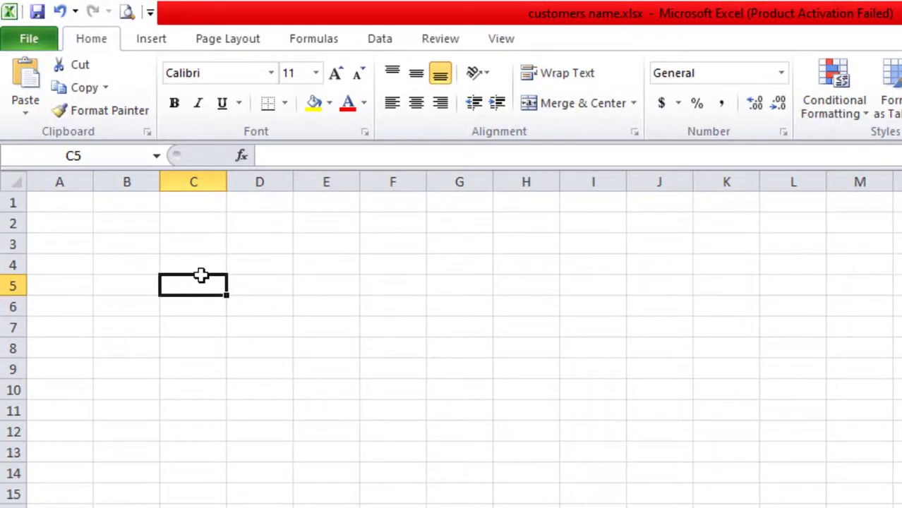
type("India")
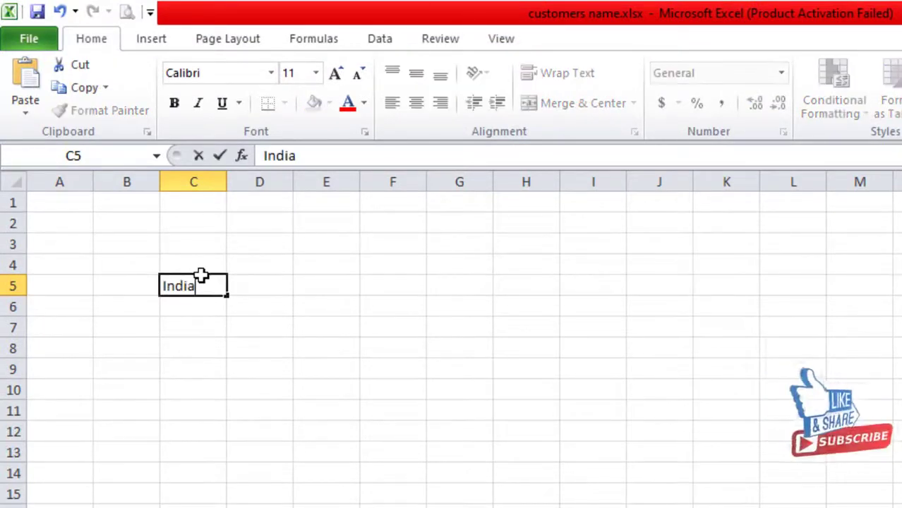
key("Return")
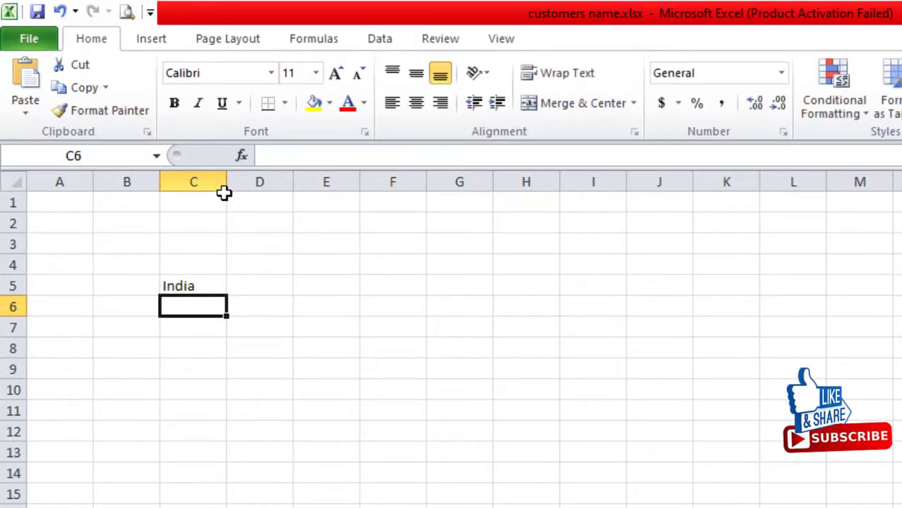
Step: Widen column C and make row 5 taller, then reselect C5
mouse_move(221, 188)
left_mouse_down()
mouse_move(268, 201)
mouse_move(280, 188)
left_mouse_up()
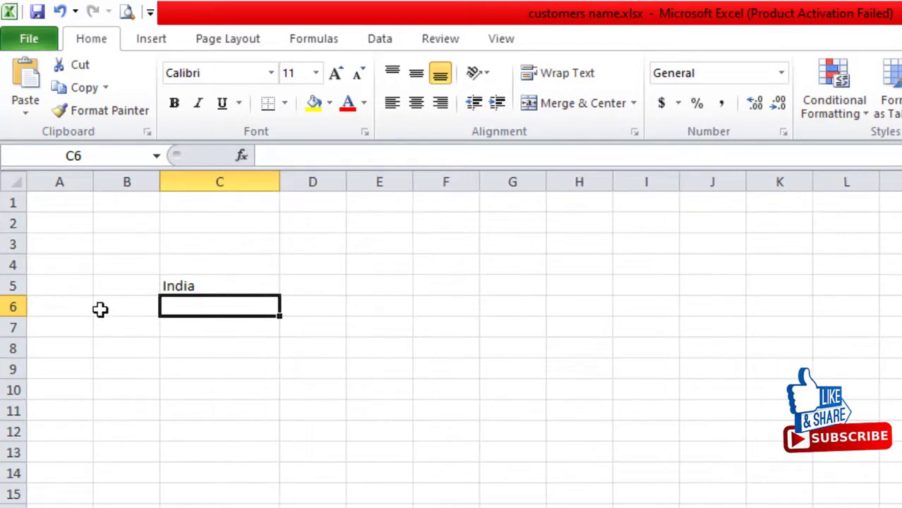
left_click(99, 286)
left_click_drag(12, 296, 12, 330)
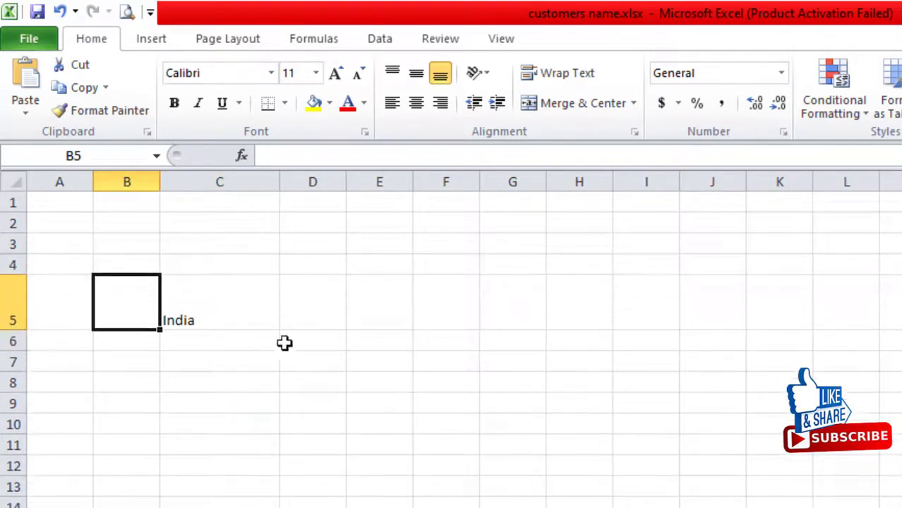
left_click(239, 305)
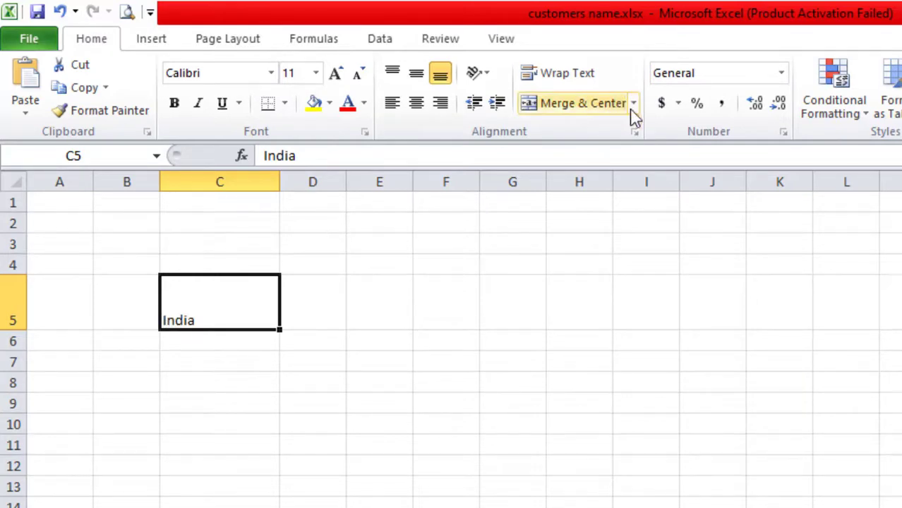
Step: Centre India horizontally and vertically in C5, then move it to the top of the cell
left_click(784, 133)
left_click(391, 167)
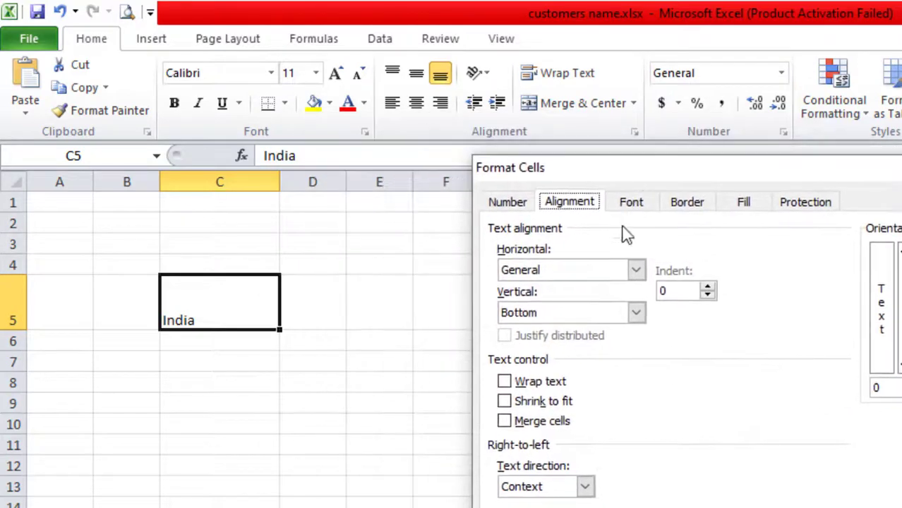
left_click(636, 271)
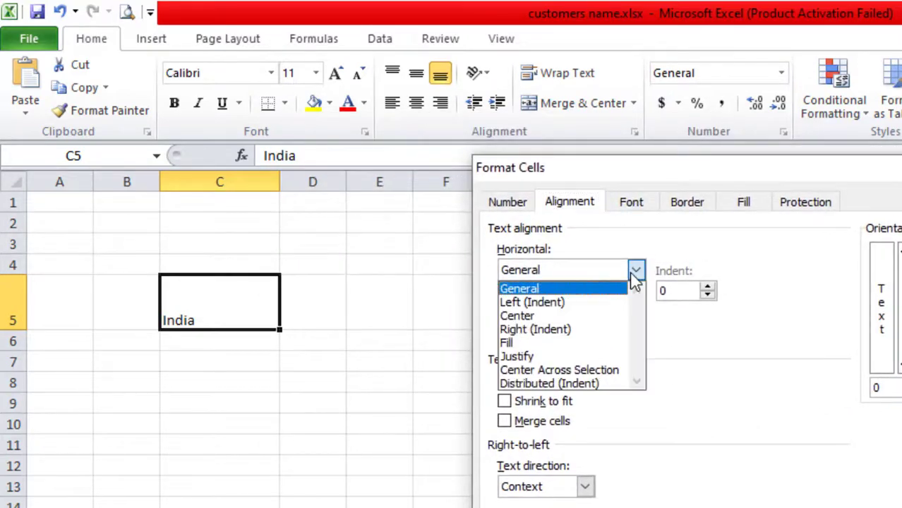
left_click(588, 315)
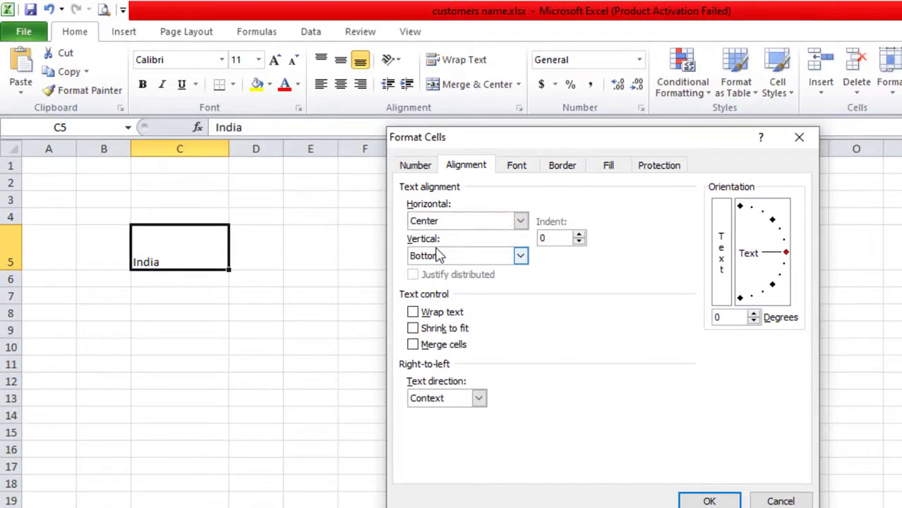
left_click(437, 256)
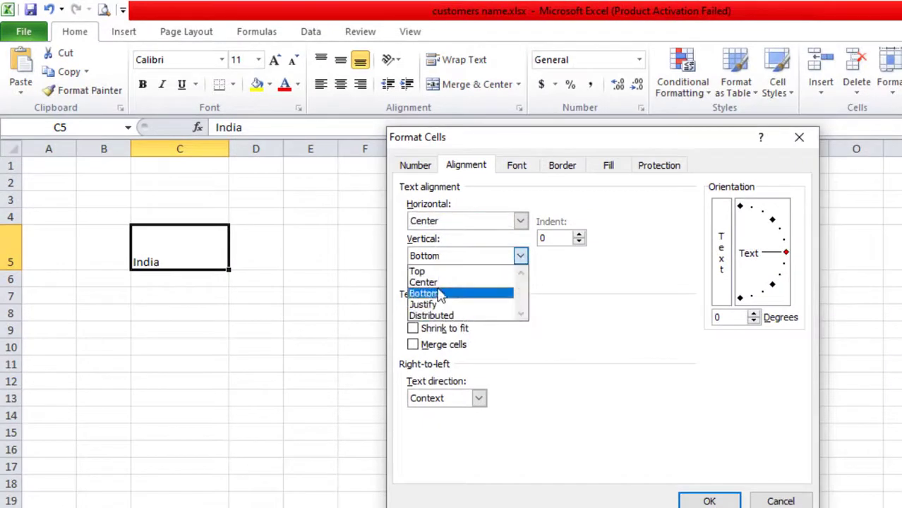
left_click(440, 285)
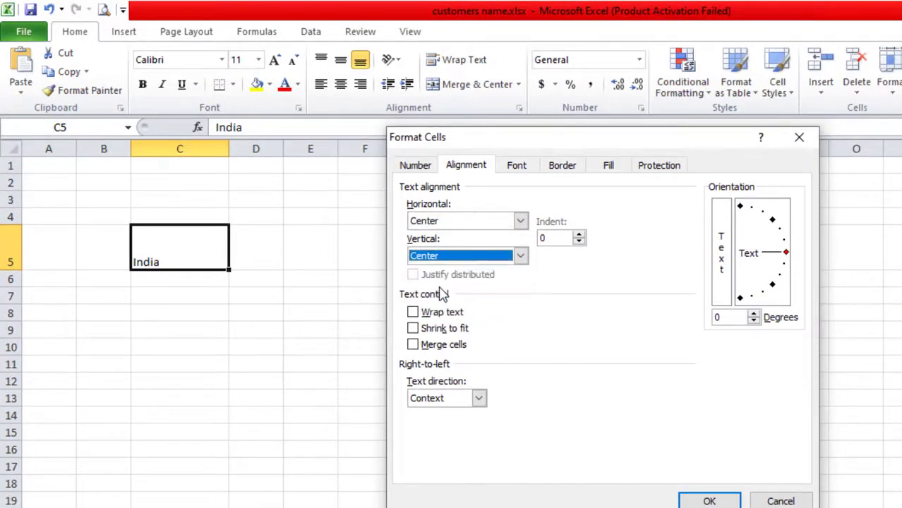
left_click(710, 502)
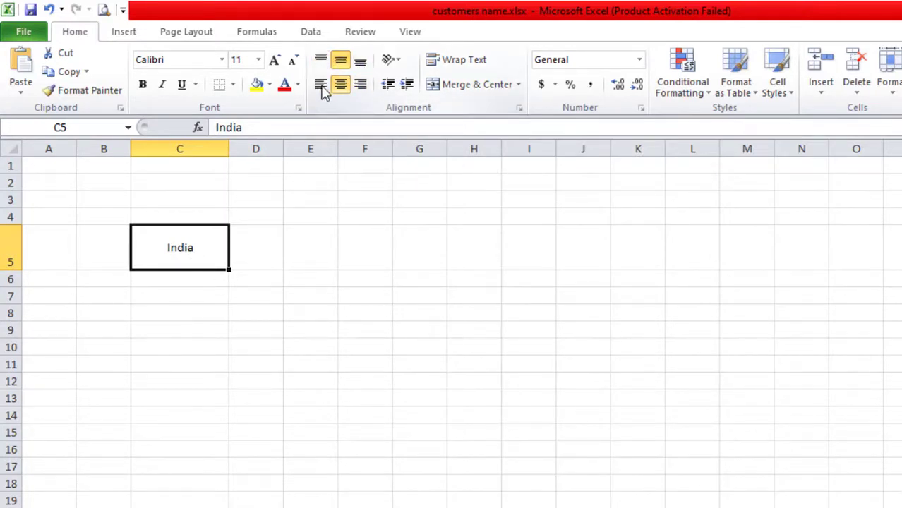
left_click(319, 62)
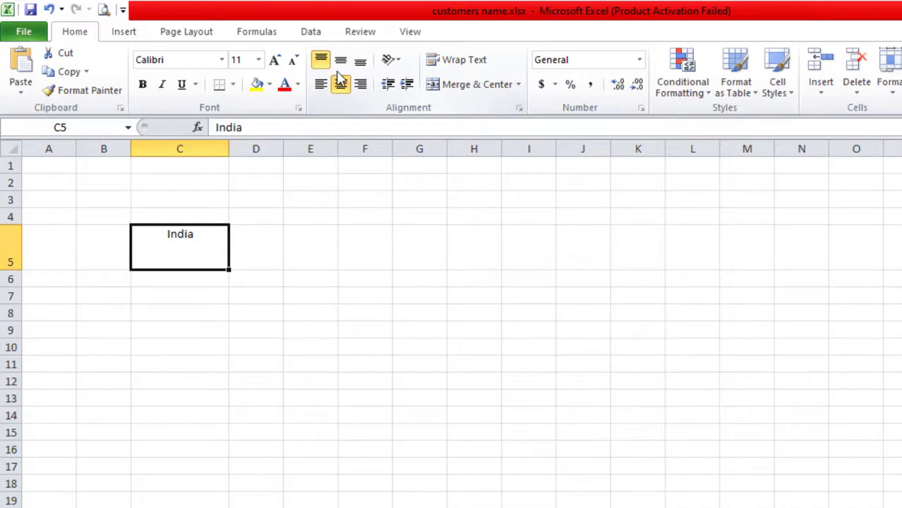
Step: Try middle and bottom placement, set C5 to Left (Indent), then return India to the top
left_click(340, 62)
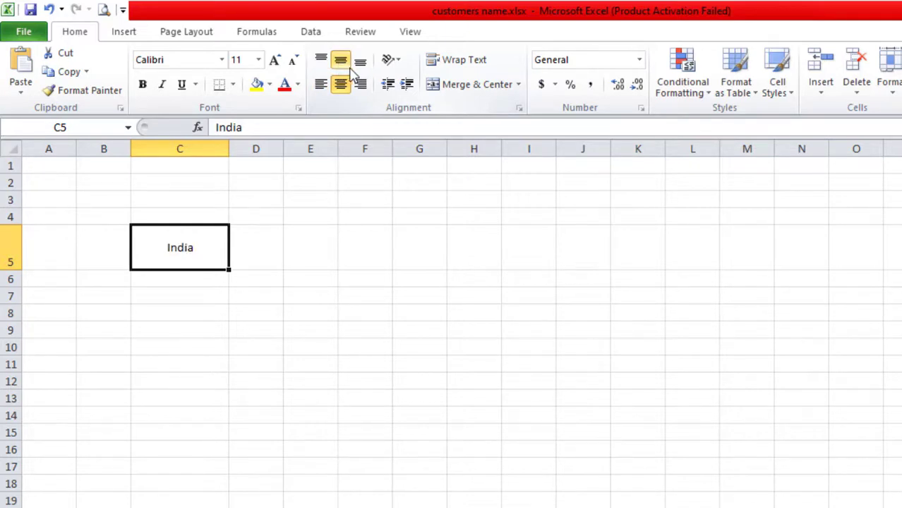
left_click(360, 63)
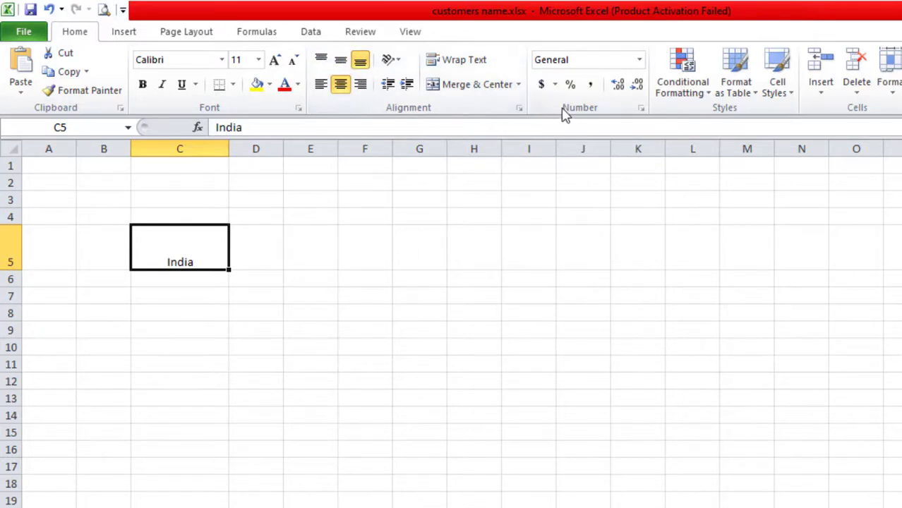
left_click(641, 108)
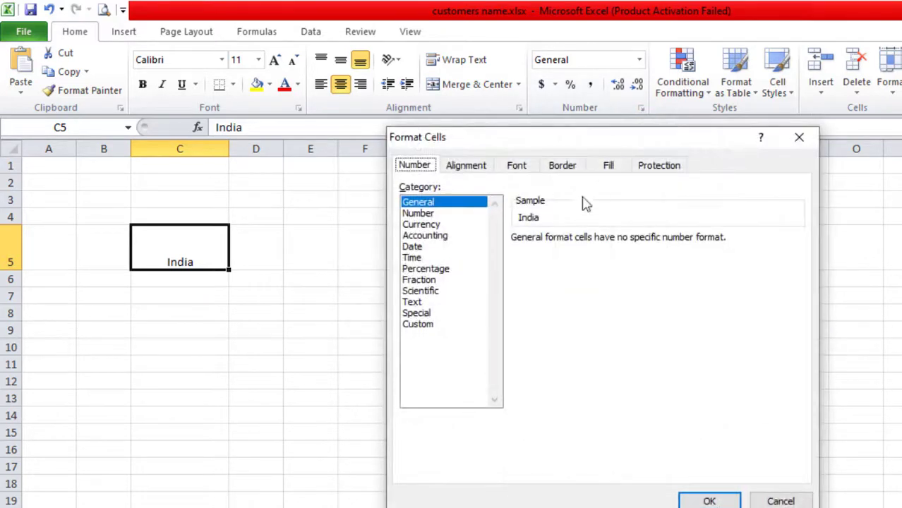
left_click(466, 167)
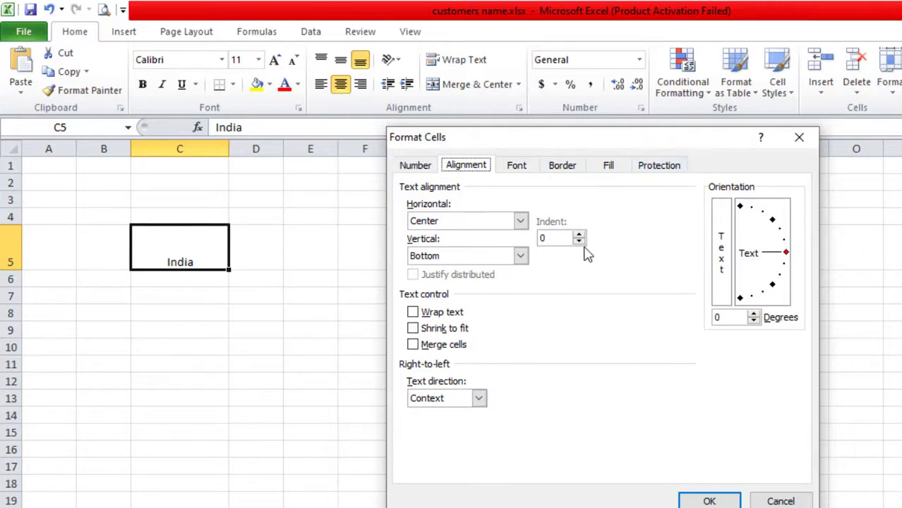
left_click(472, 221)
left_click(445, 248)
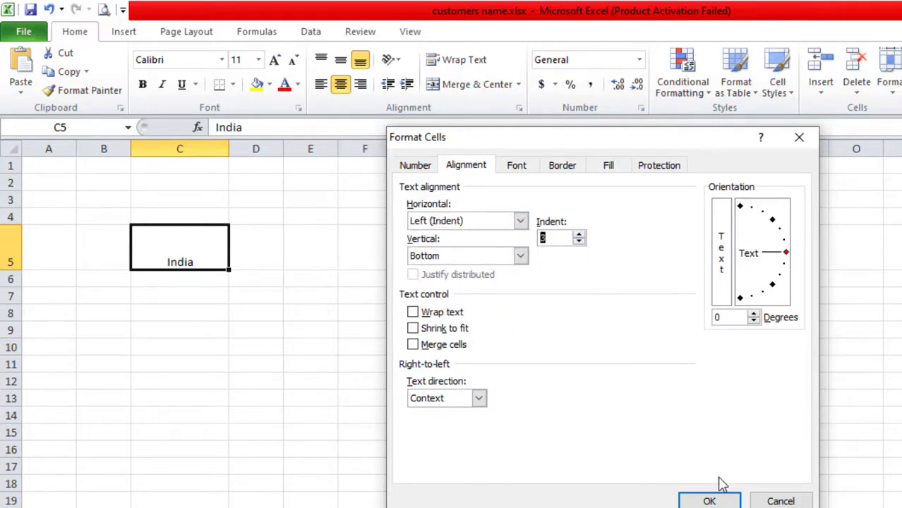
left_click(709, 499)
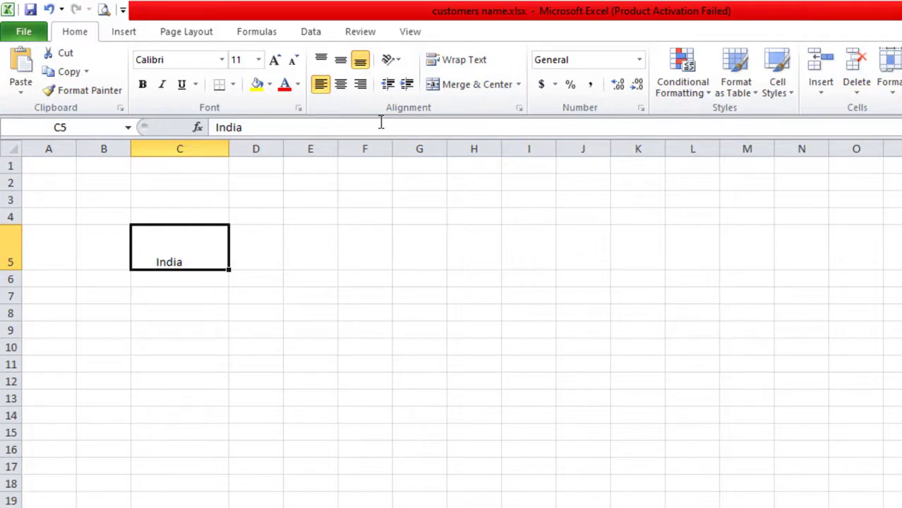
left_click(341, 60)
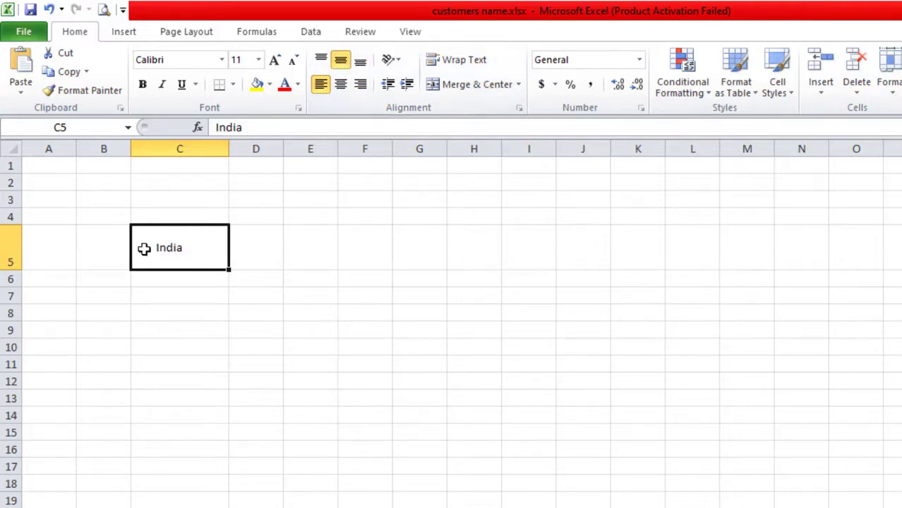
left_click(321, 60)
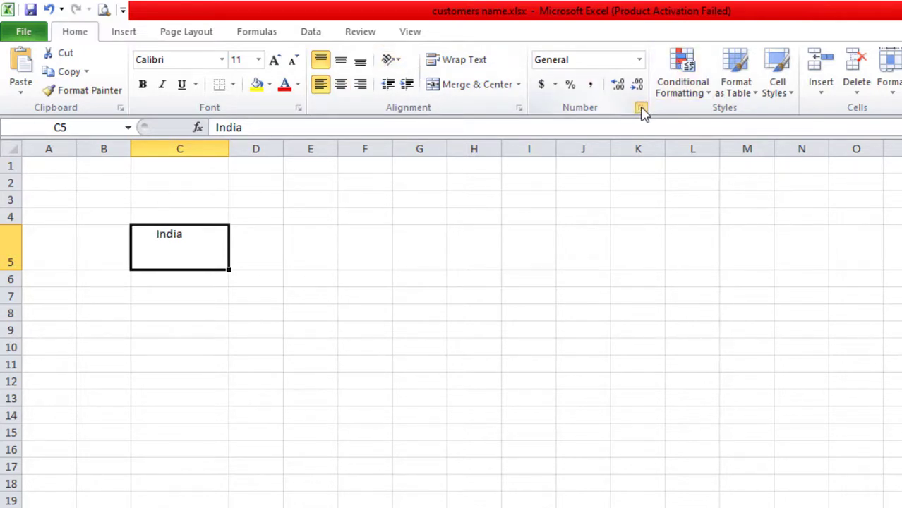
Step: Lower C5's left indent to 1 in the Alignment settings and apply it
left_click(641, 108)
left_click(466, 165)
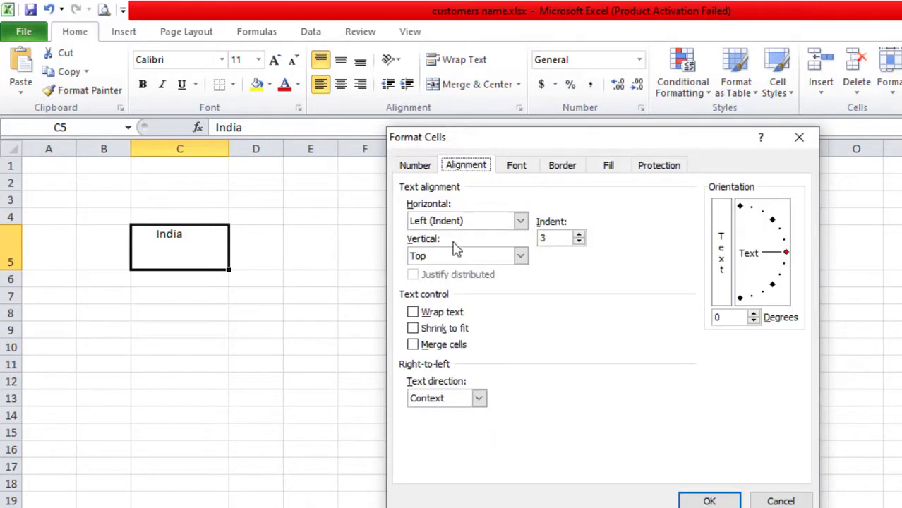
left_click(579, 243)
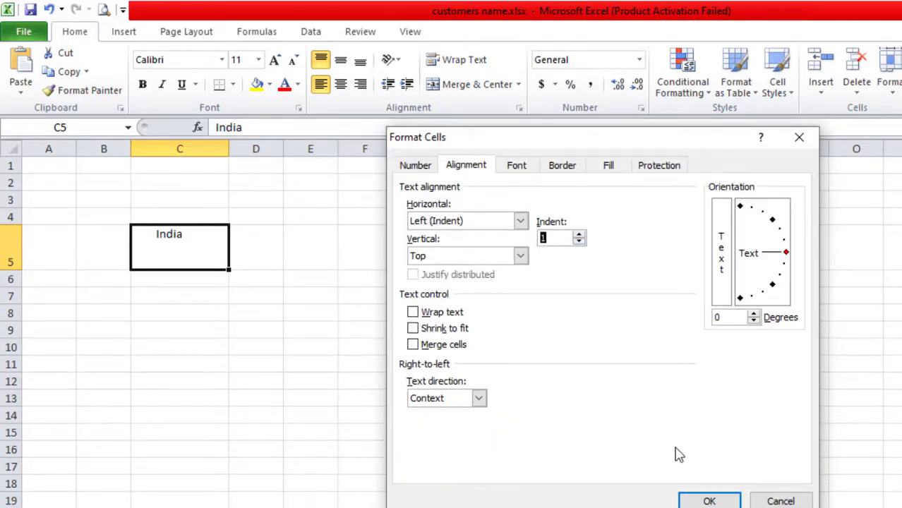
left_click(703, 499)
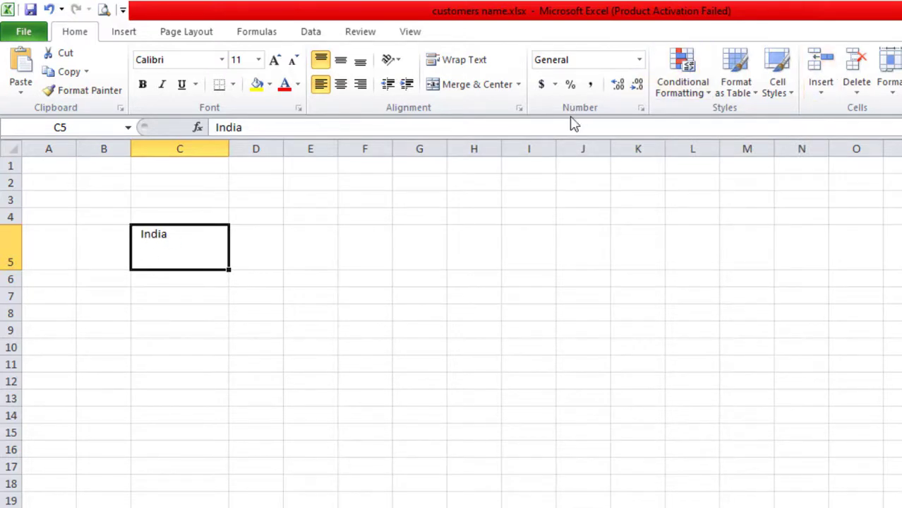
Step: Reopen the alignment settings, toggle Wrap text on and back off, and cancel
left_click(643, 109)
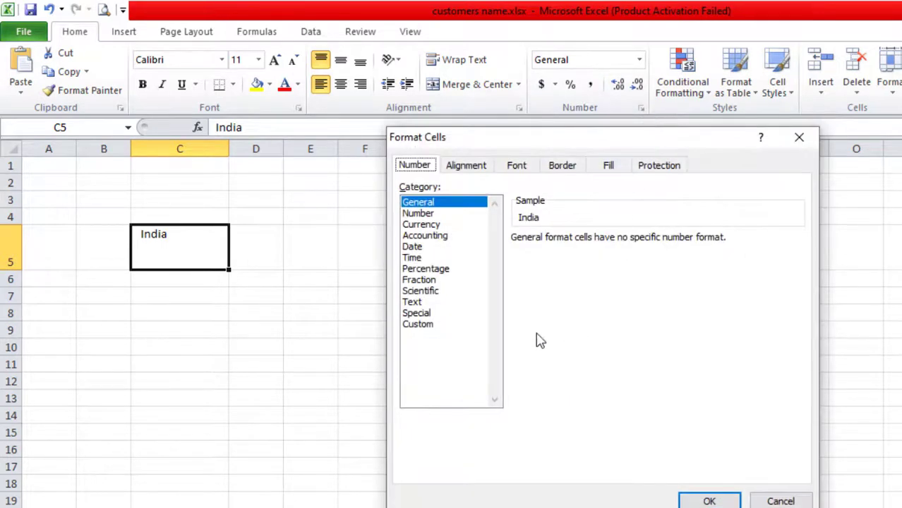
left_click(468, 168)
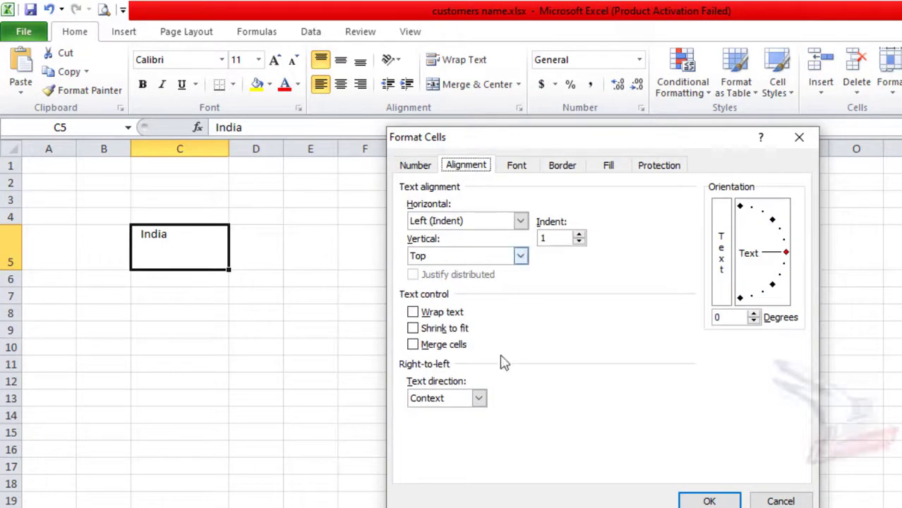
left_click(458, 312)
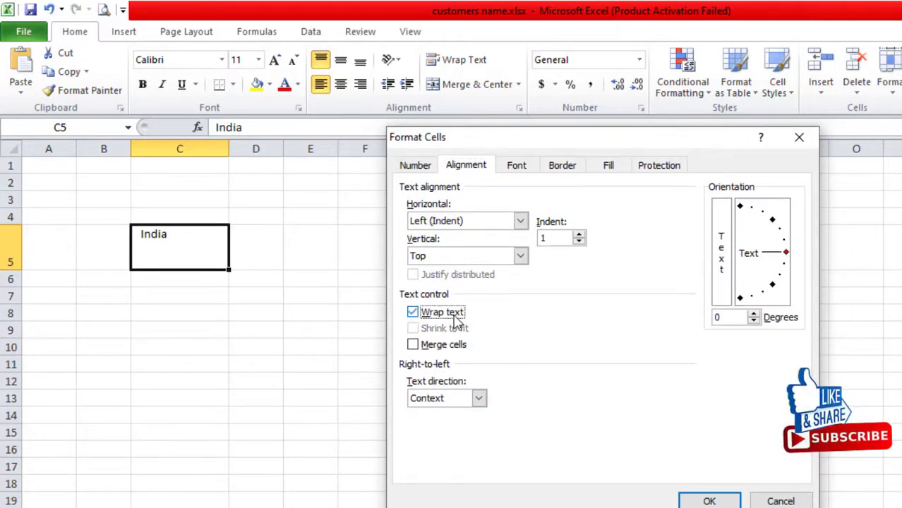
left_click(457, 313)
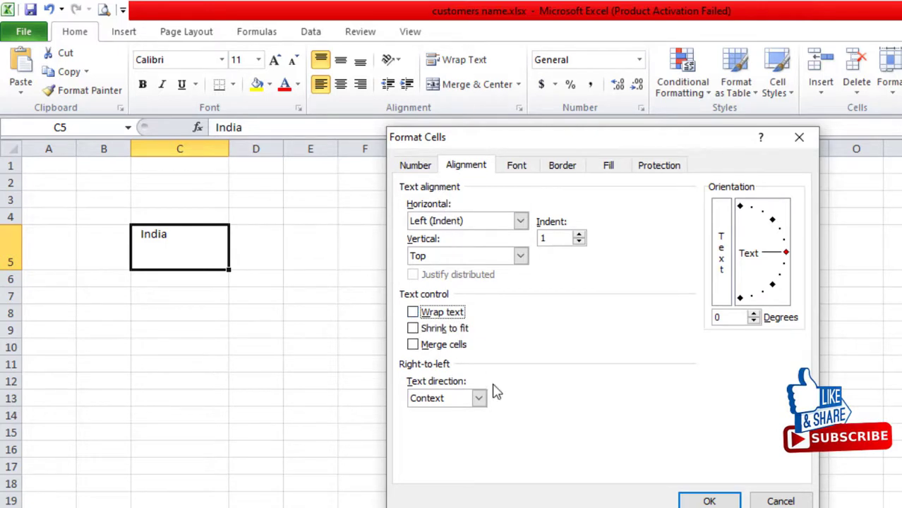
left_click(781, 501)
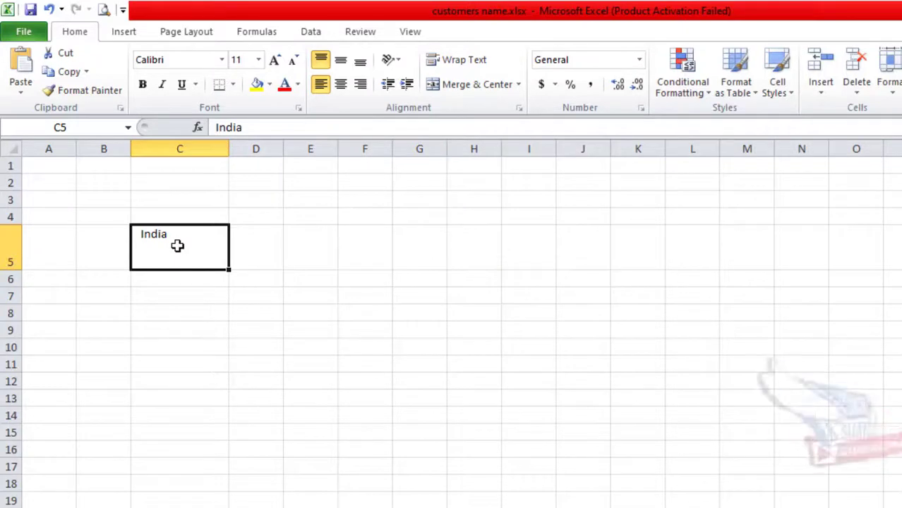
Step: Enter 'Ram Kumar is A Good Boy' in C5 and Jaipur in D5
type("Ram")
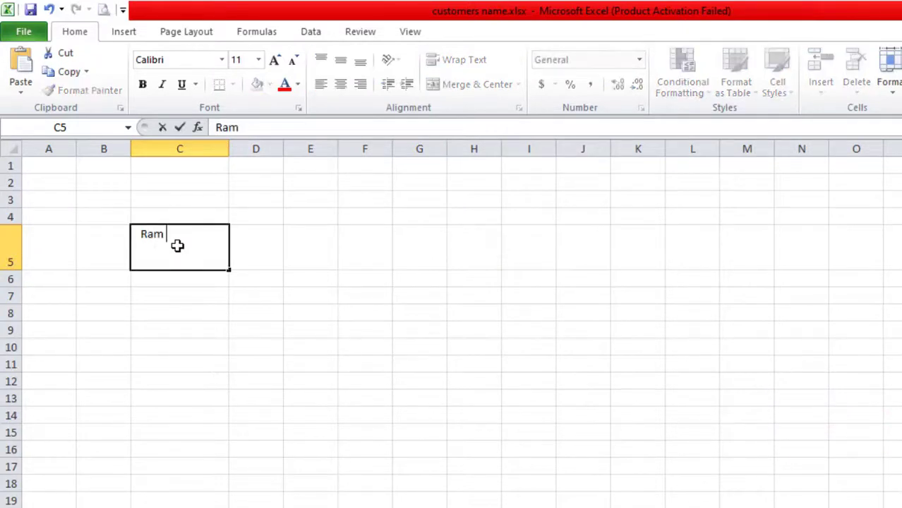
type(" Kumar is A Good Boy")
key("Return")
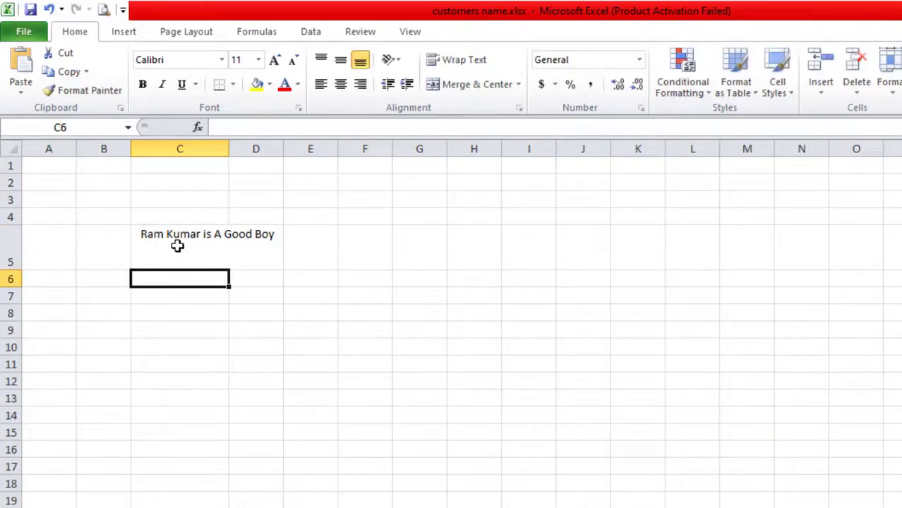
left_click(178, 245)
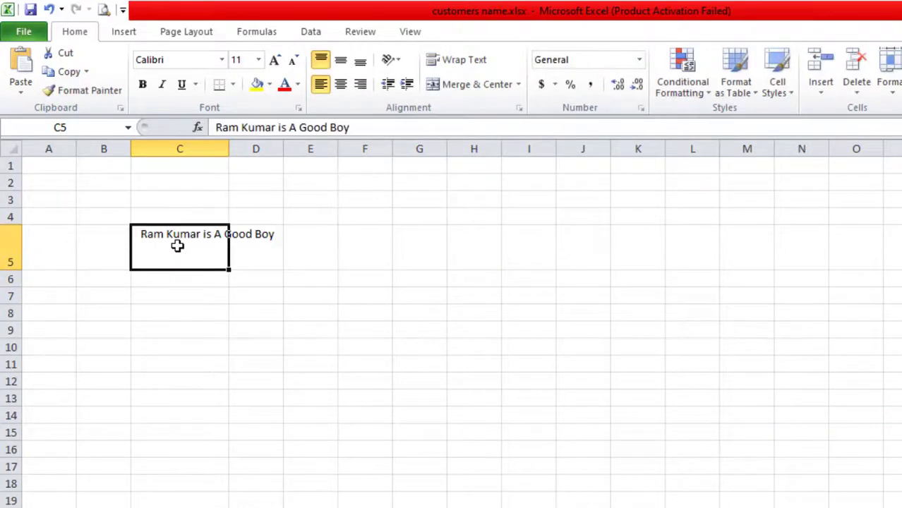
left_click(273, 262)
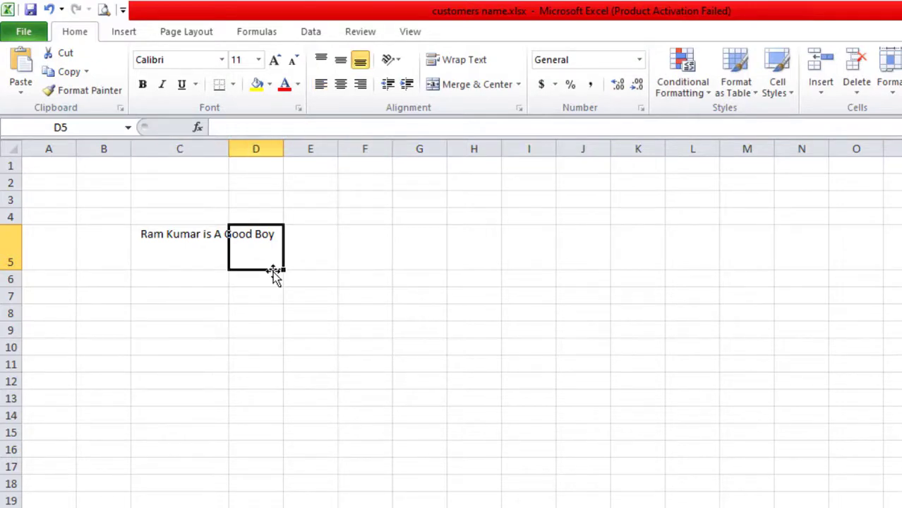
left_click(213, 258)
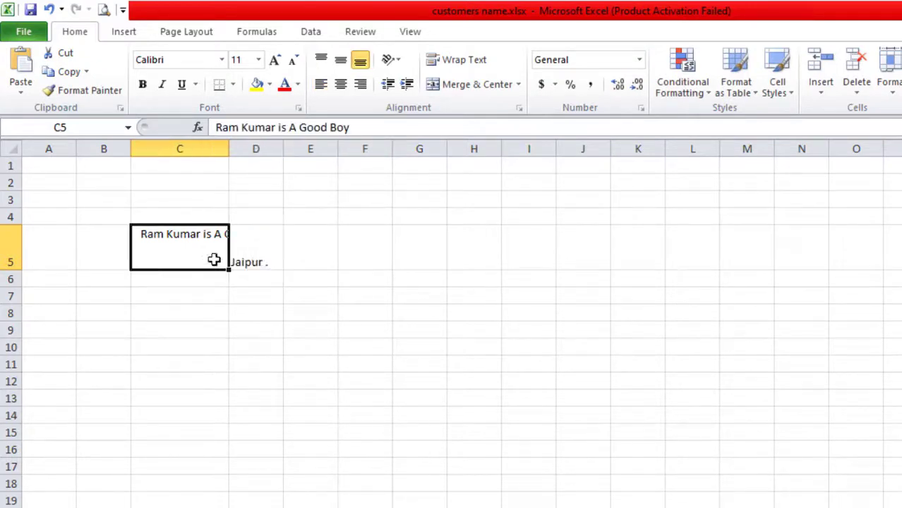
left_click(257, 252)
left_click(171, 250)
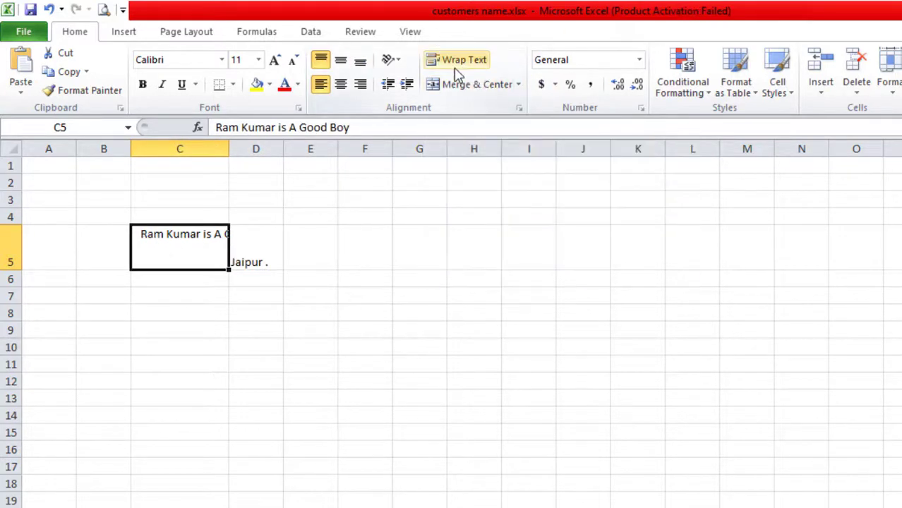
Step: Turn on Wrap text for C5 so the sentence spans two lines
left_click(643, 111)
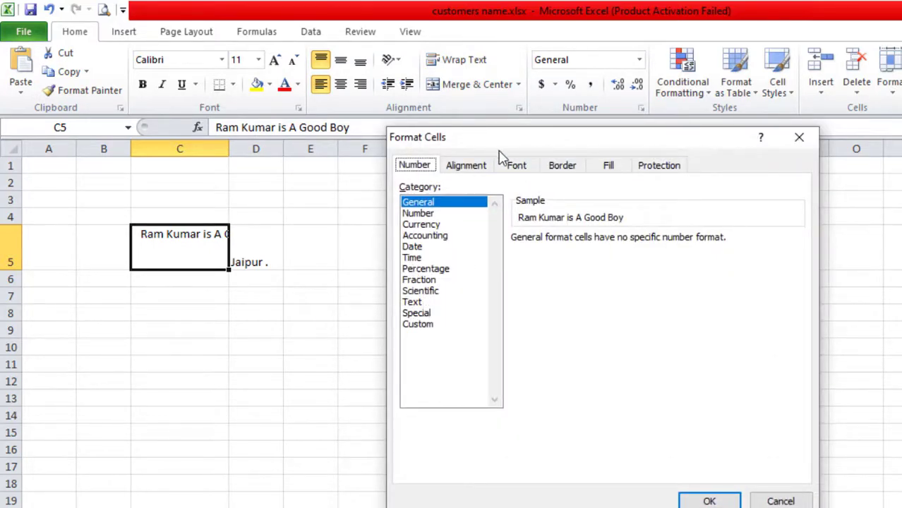
left_click(471, 165)
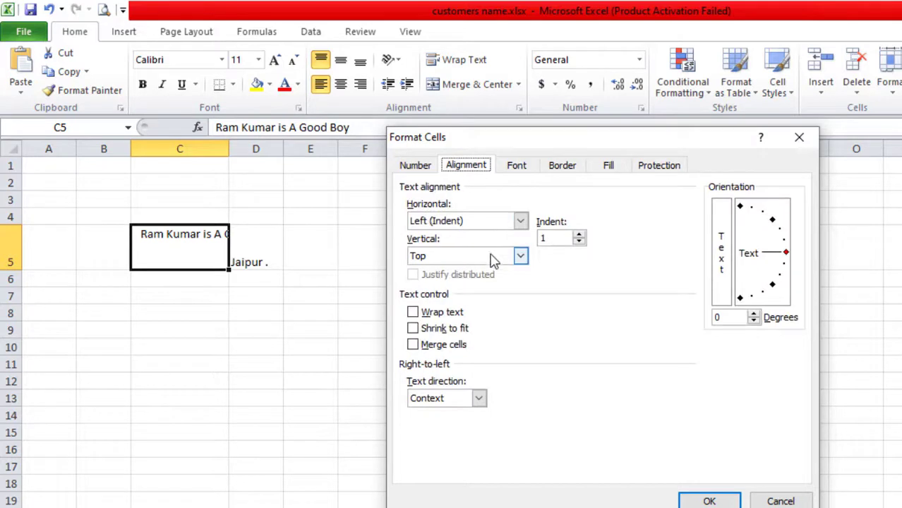
left_click(439, 316)
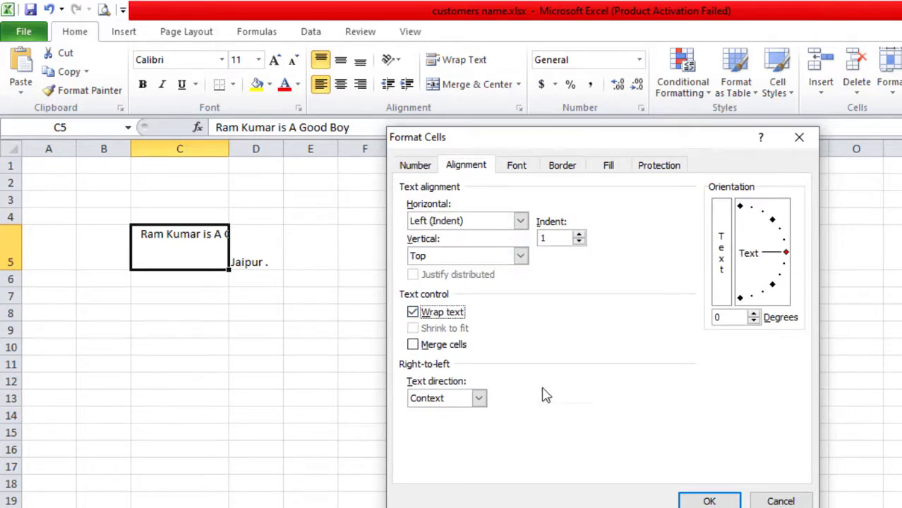
left_click(692, 500)
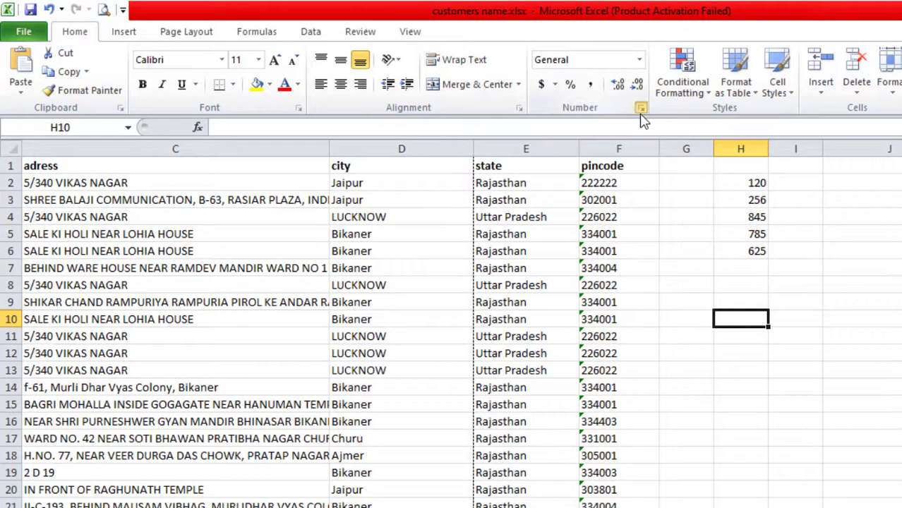
Step: Pick a light blue font colour in the Format Cells font settings
left_click(641, 108)
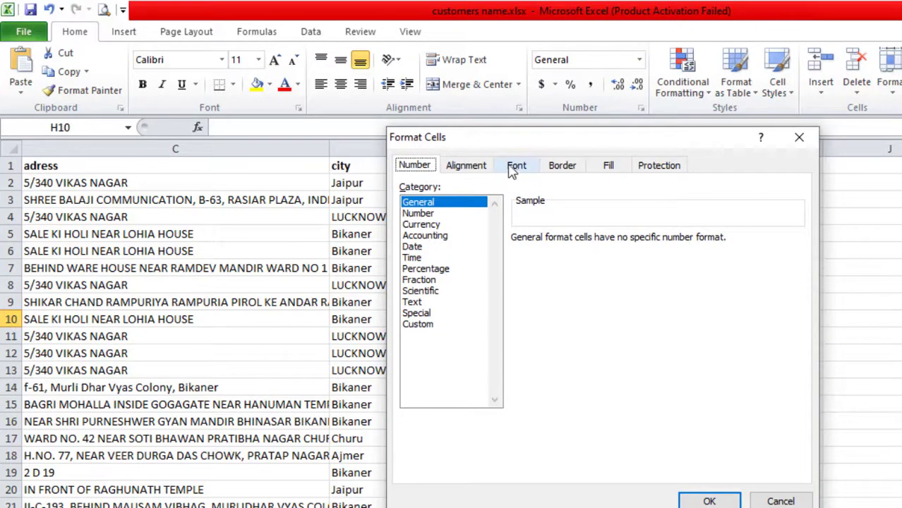
left_click(515, 167)
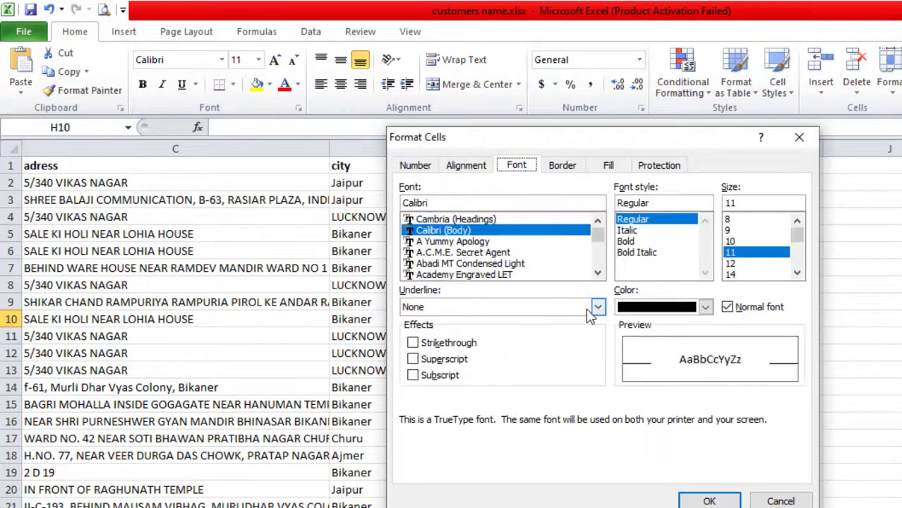
left_click(705, 307)
left_click(666, 398)
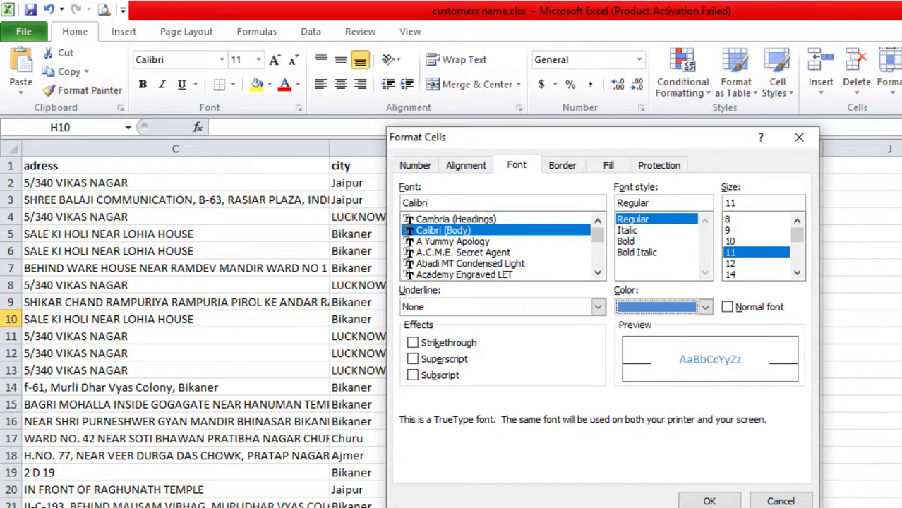
Step: Choose a thick border line style, then close the dialog and click an empty cell
left_click(563, 166)
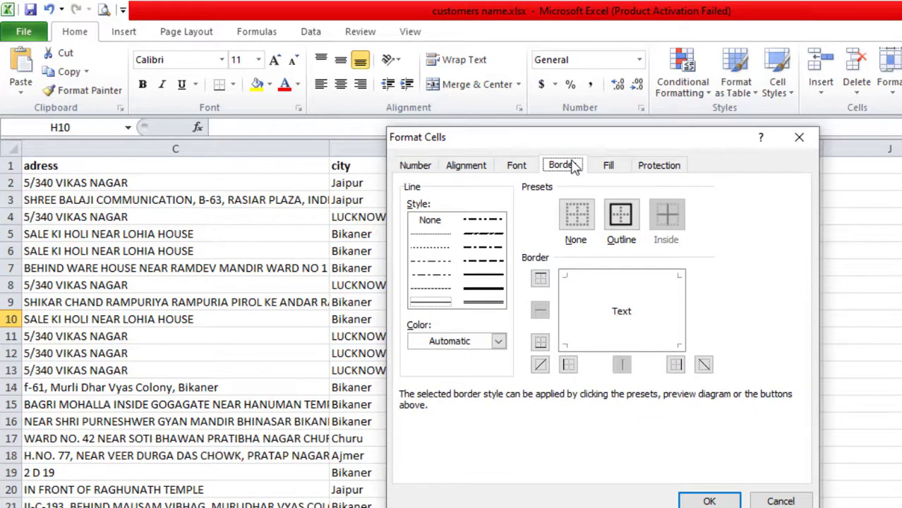
left_click(491, 288)
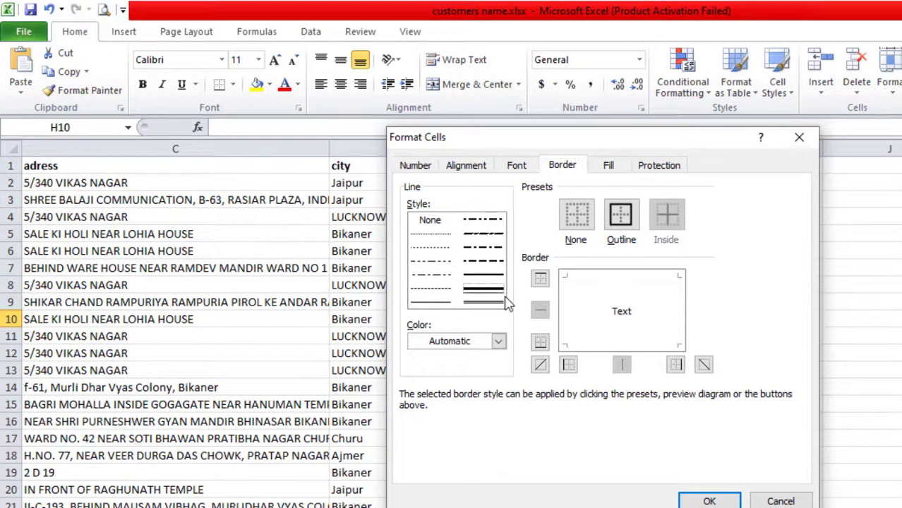
left_click(712, 501)
left_click(759, 370)
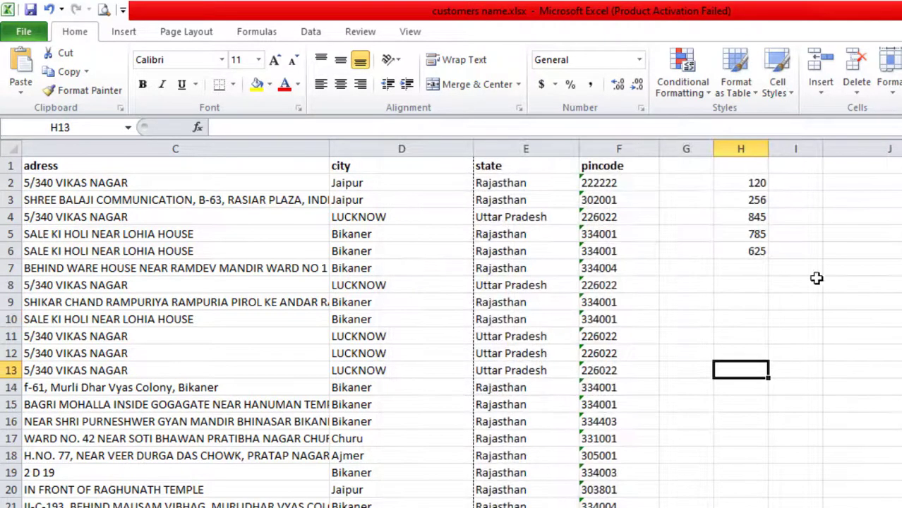
Step: Select H2:H6 and pick the double line style, closing without adding a border
left_click(747, 204)
left_click_drag(756, 184, 756, 249)
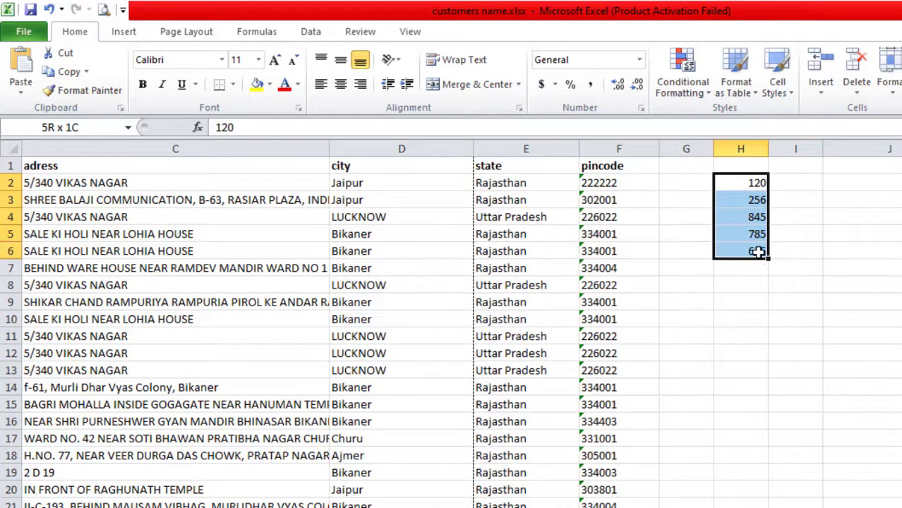
left_click(640, 107)
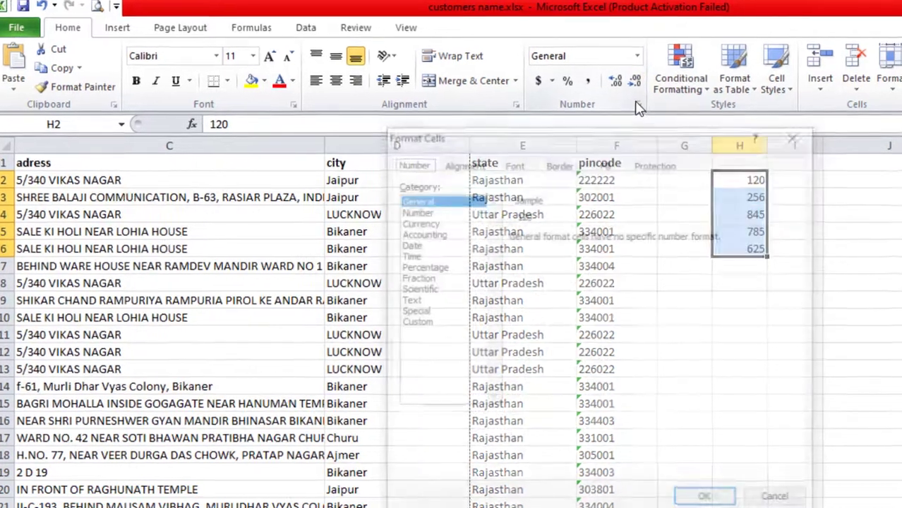
left_click(567, 168)
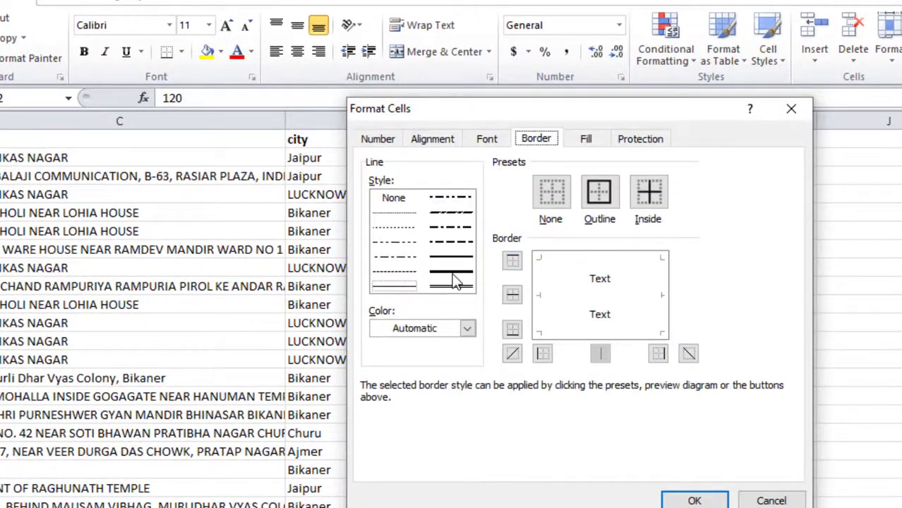
left_click(449, 244)
left_click(451, 271)
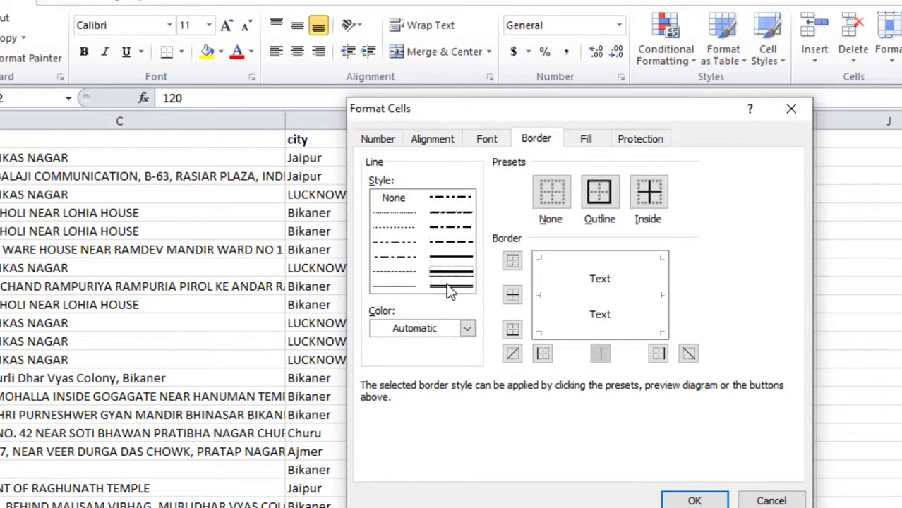
left_click(450, 287)
left_click(695, 501)
left_click(786, 284)
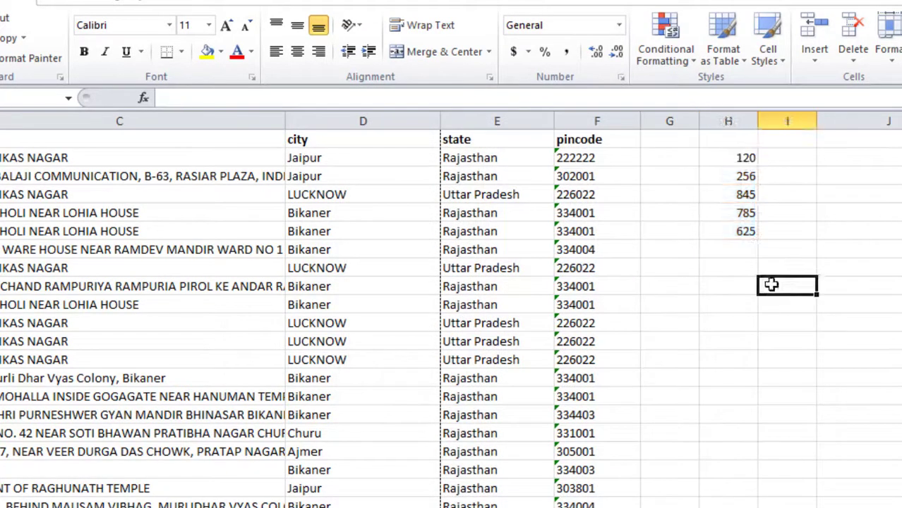
Step: Reselect H2:H6 and apply a double bottom border beneath H6
left_click(746, 160)
scroll(799, 193, "up", 2)
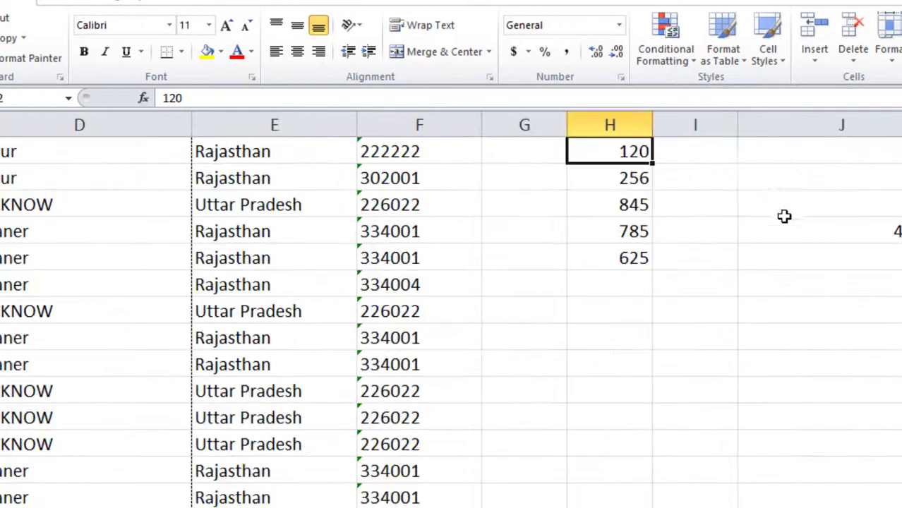
left_click_drag(630, 179, 631, 281)
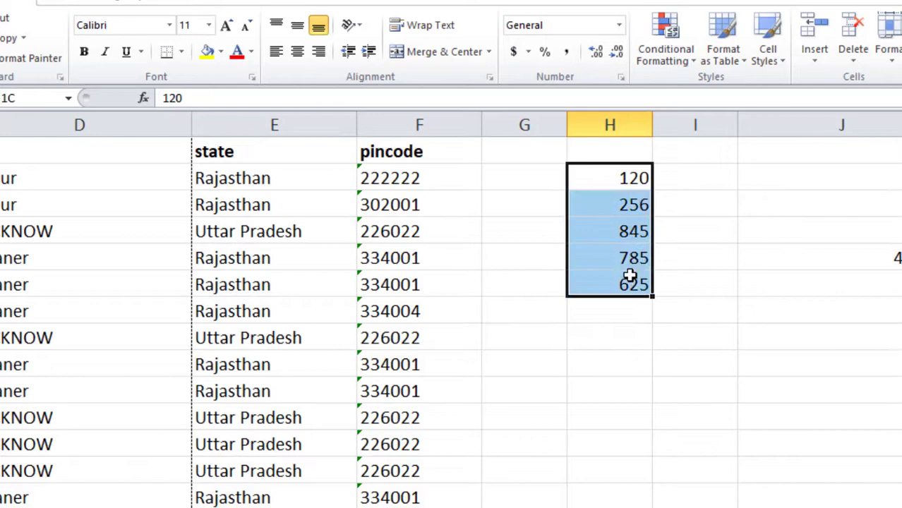
left_click(621, 78)
left_click(537, 140)
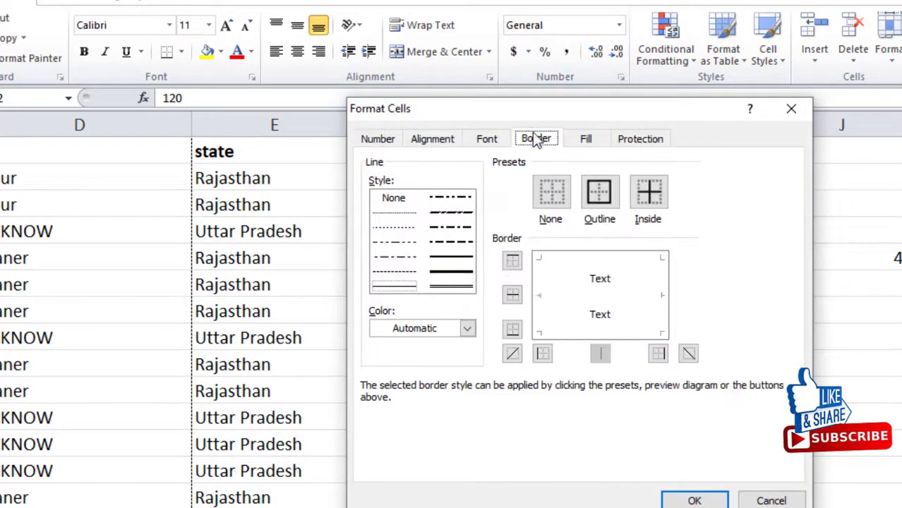
left_click(446, 289)
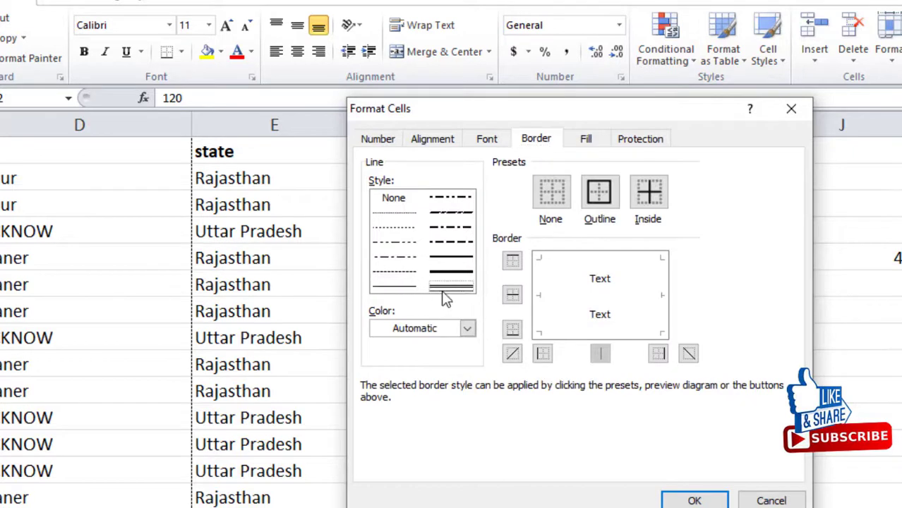
left_click(582, 336)
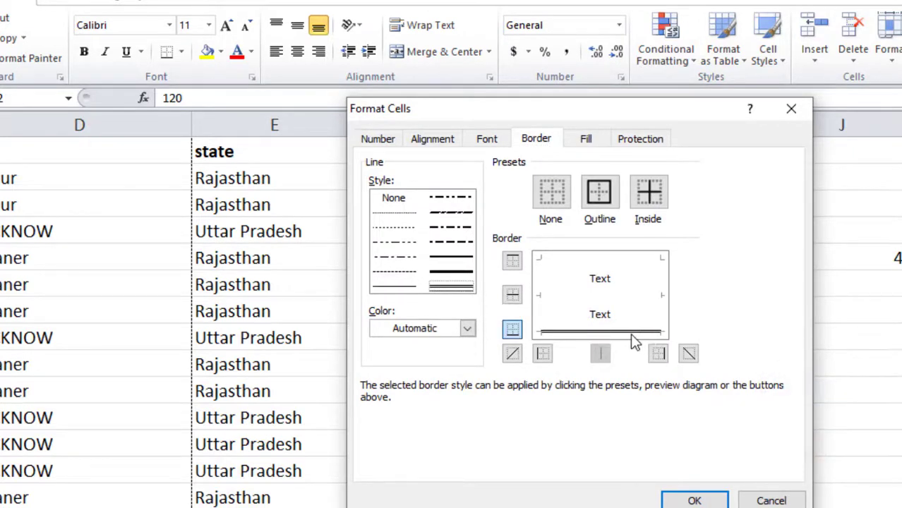
left_click(513, 331)
left_click(513, 331)
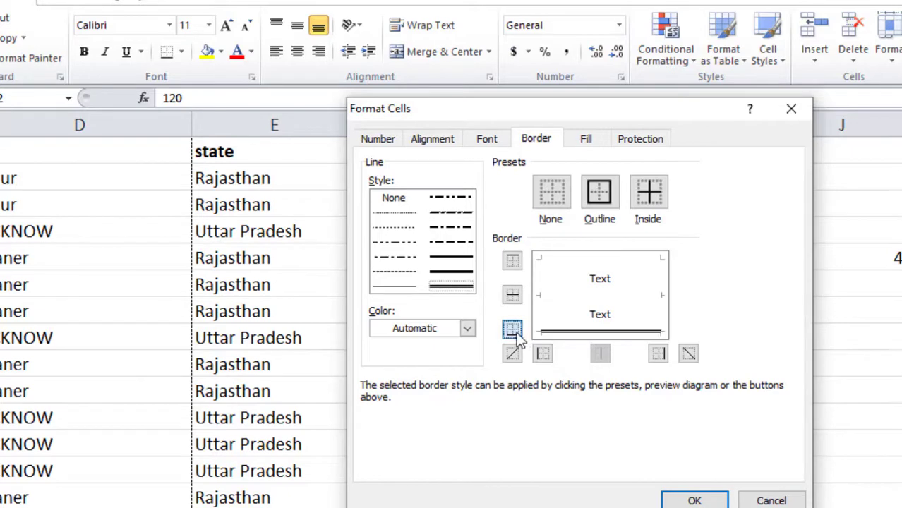
left_click(695, 498)
left_click(681, 396)
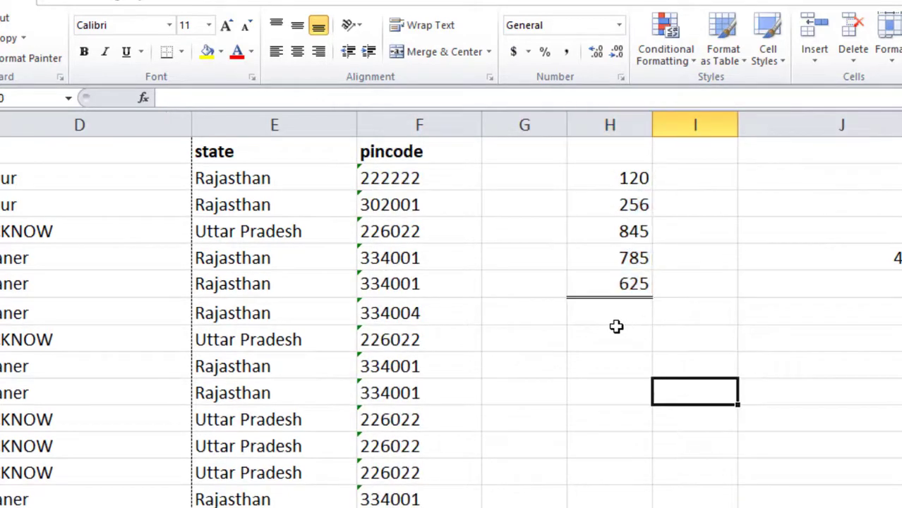
left_click(616, 284)
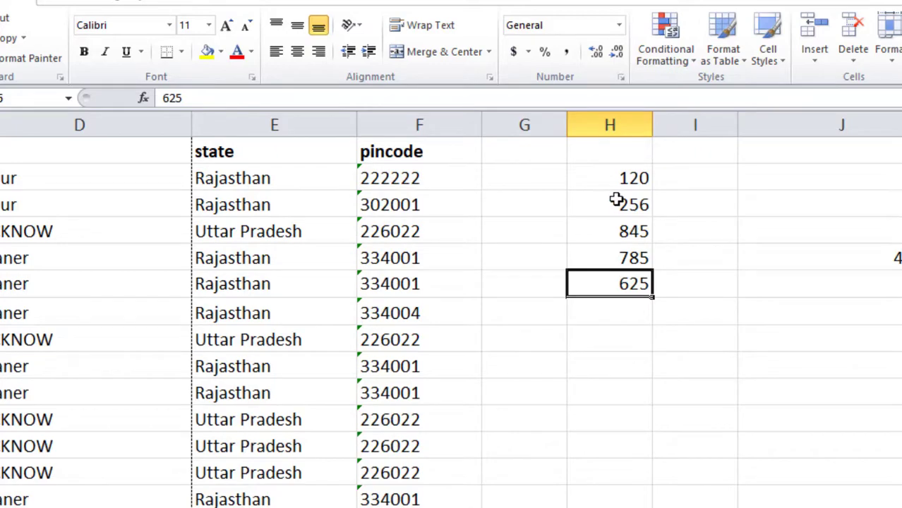
Step: Select the row 1 headers and set a double bottom border for them
left_click_drag(364, 152, 4, 152)
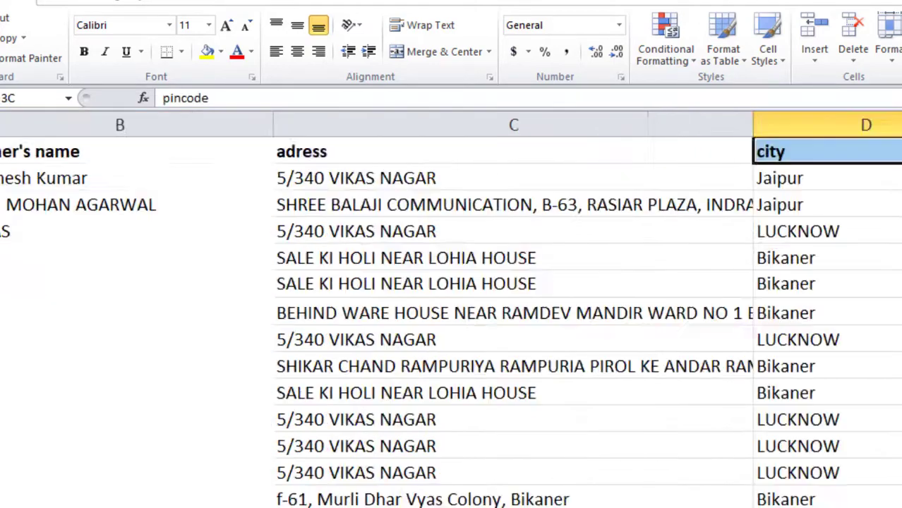
scroll(221, 298, "down", 1, "ctrl")
scroll(222, 295, "down", 1, "ctrl")
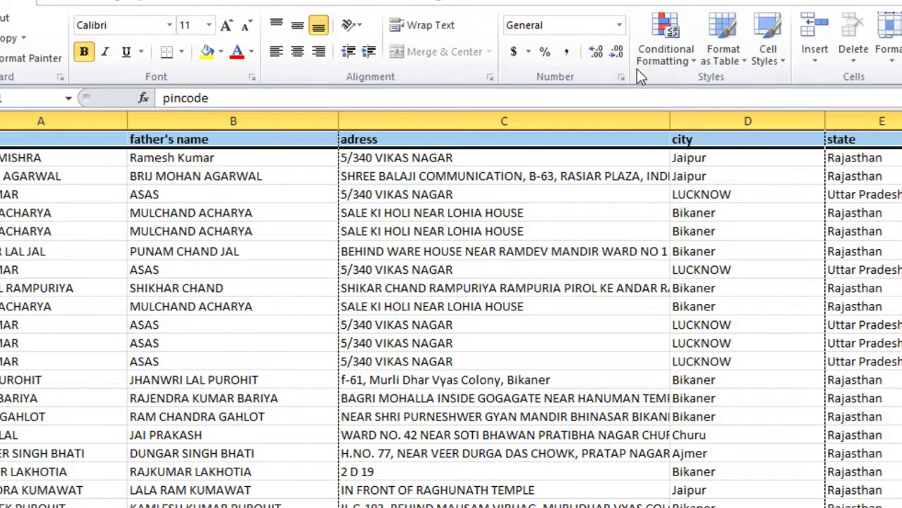
left_click(620, 78)
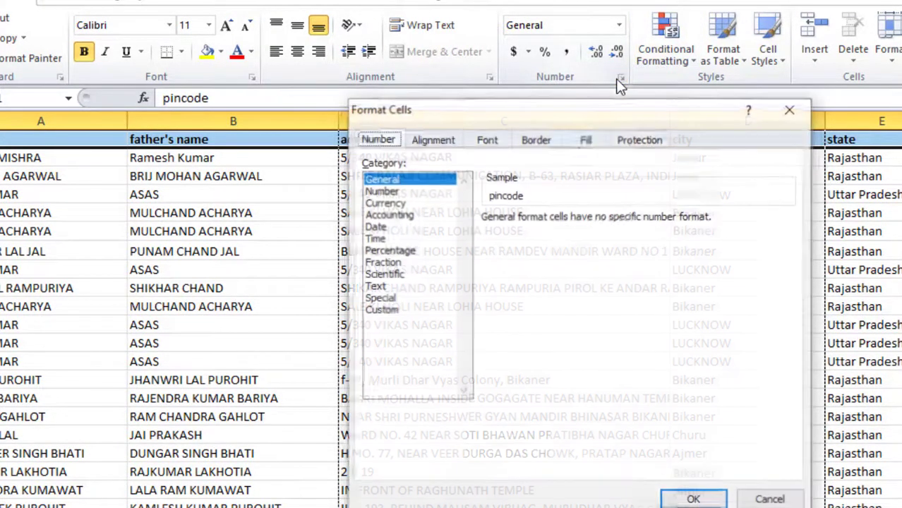
left_click(537, 140)
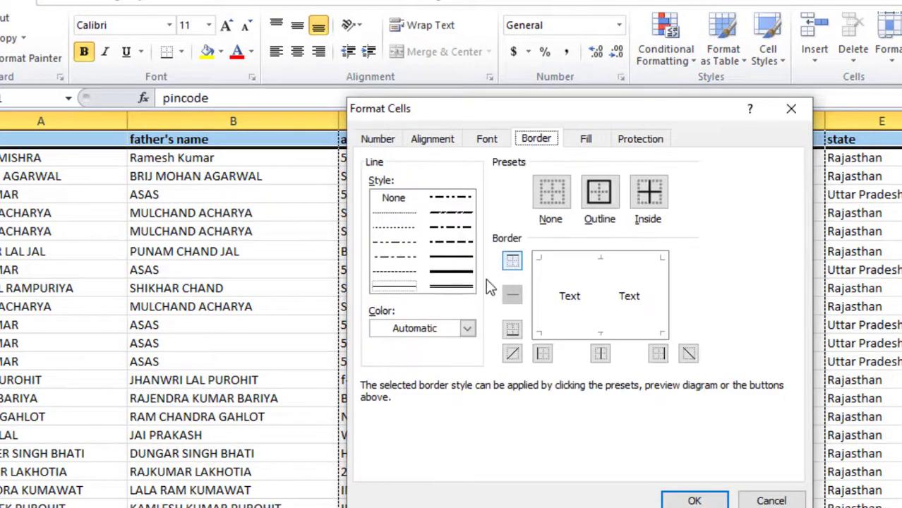
left_click(514, 334)
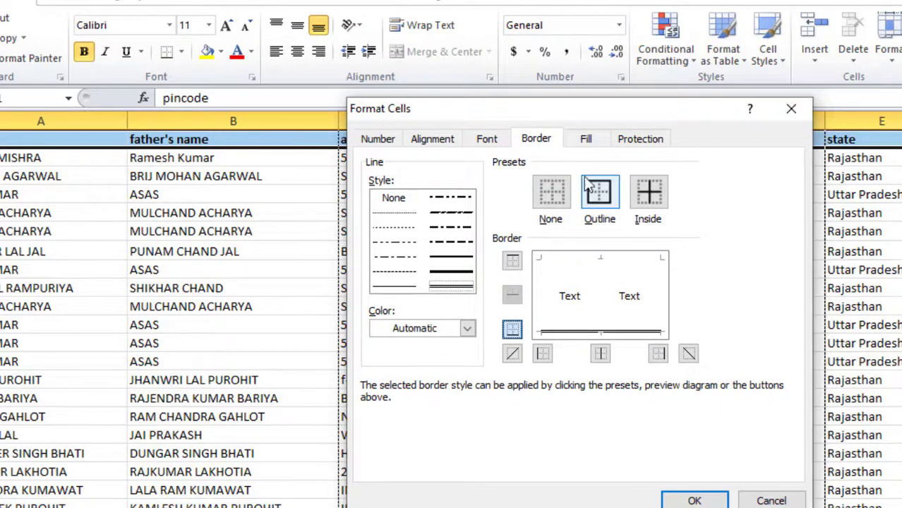
Step: Fill the headers with lavender and apply the formatting
left_click(586, 140)
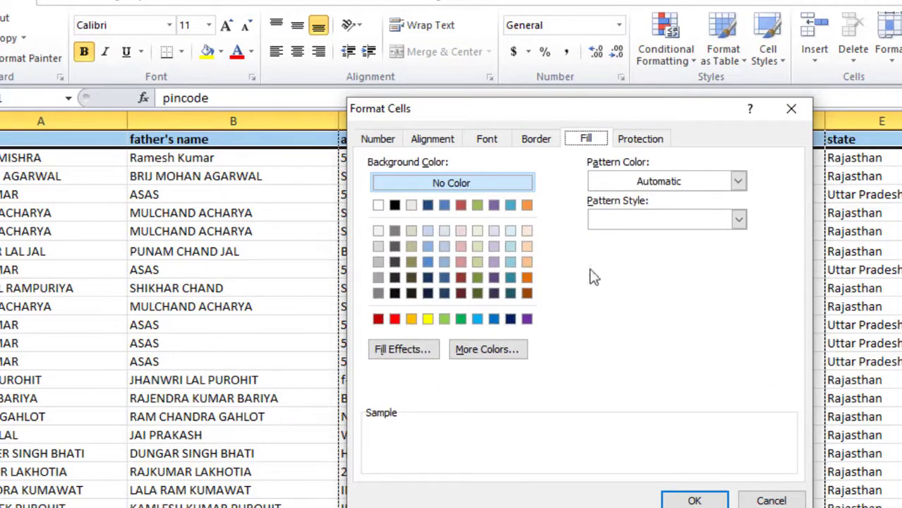
left_click(494, 234)
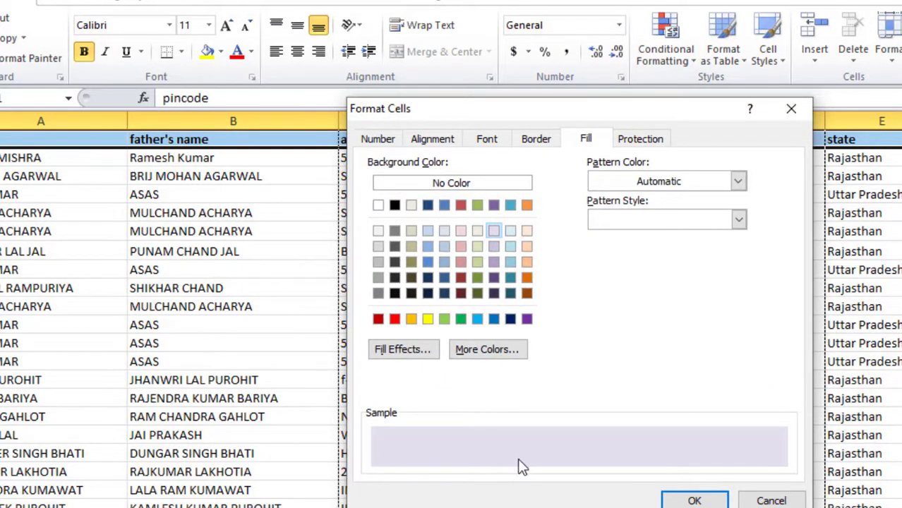
left_click(694, 499)
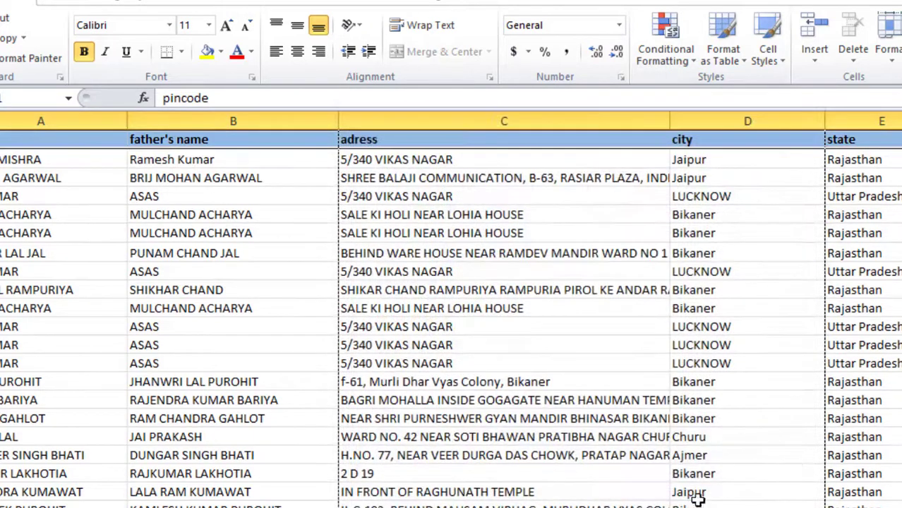
left_click(563, 346)
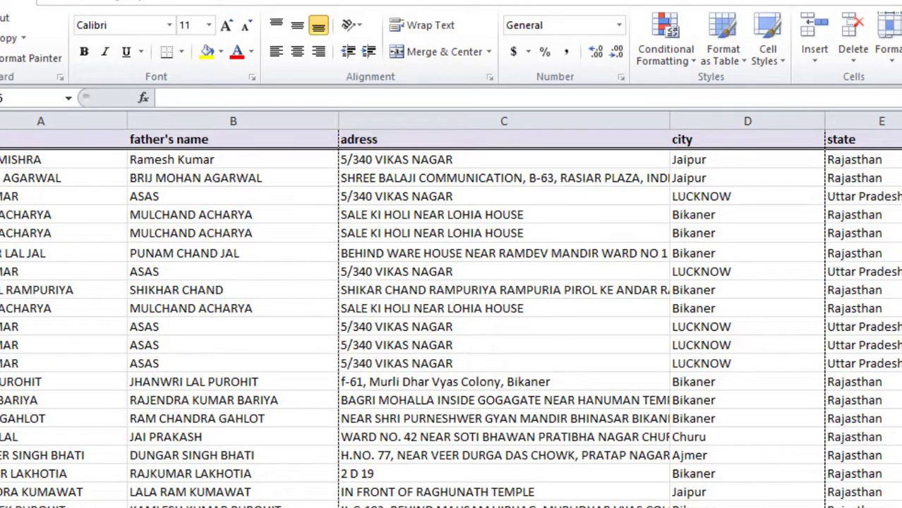
key("ctrl+p")
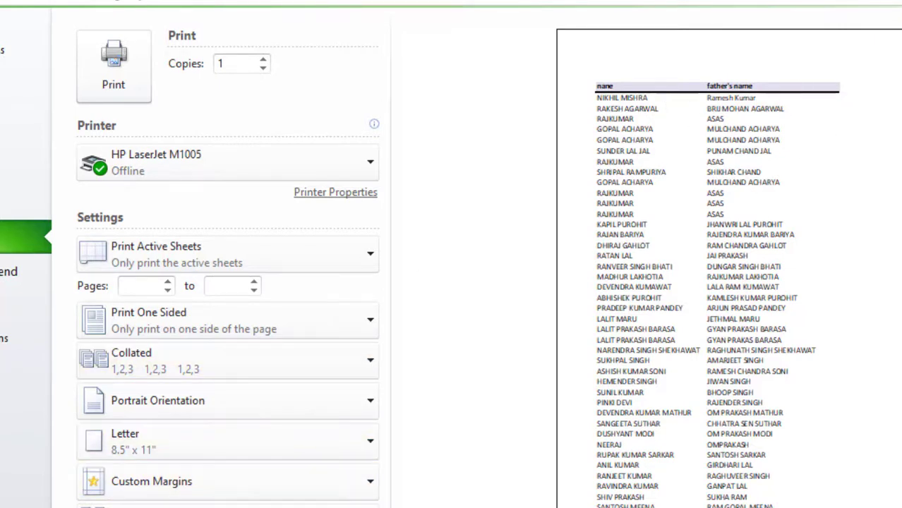
key("Escape")
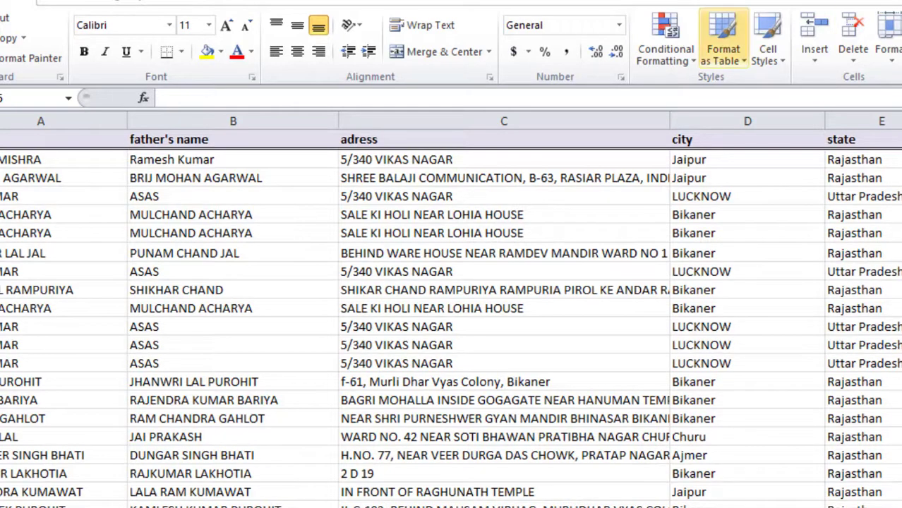
Step: Browse the Border, Font and Alignment tabs of Format Cells, then cancel
left_click(622, 79)
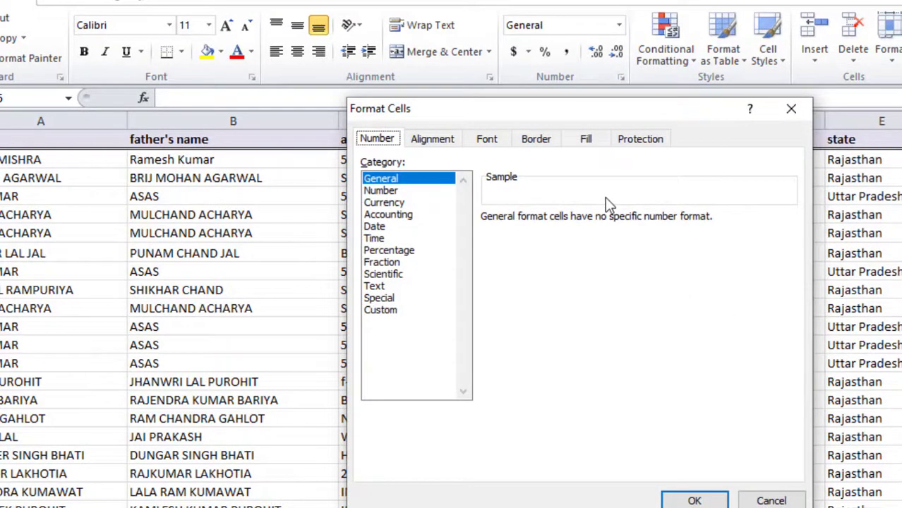
left_click(539, 143)
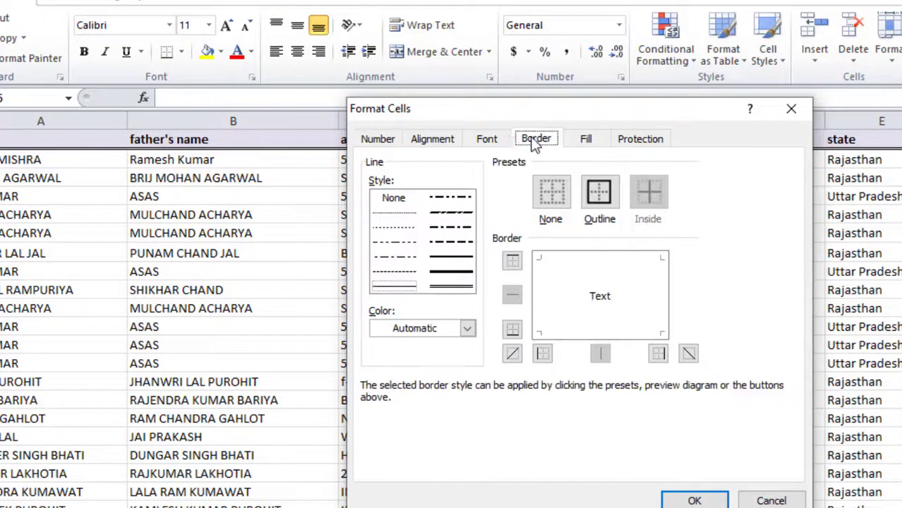
left_click(487, 142)
left_click(427, 141)
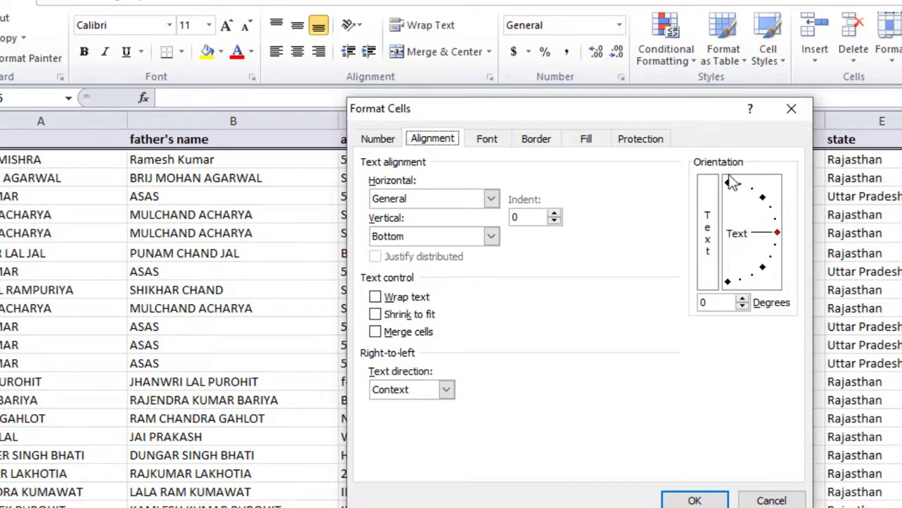
left_click(771, 501)
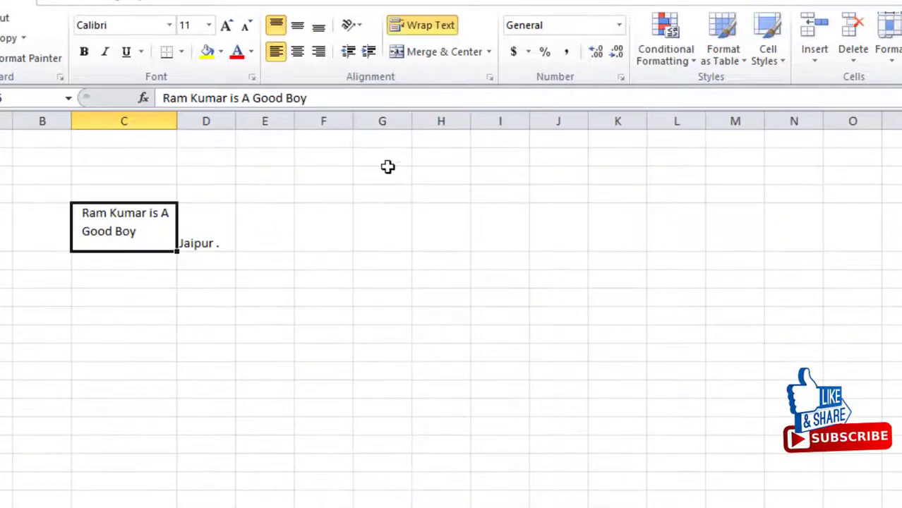
Step: Delete Jaipur from D5 and widen column C
left_click(216, 248)
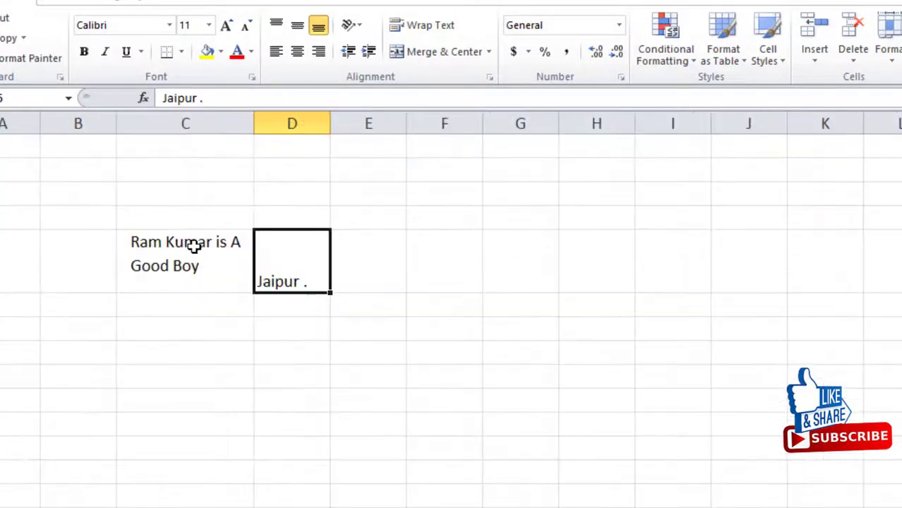
key("Delete")
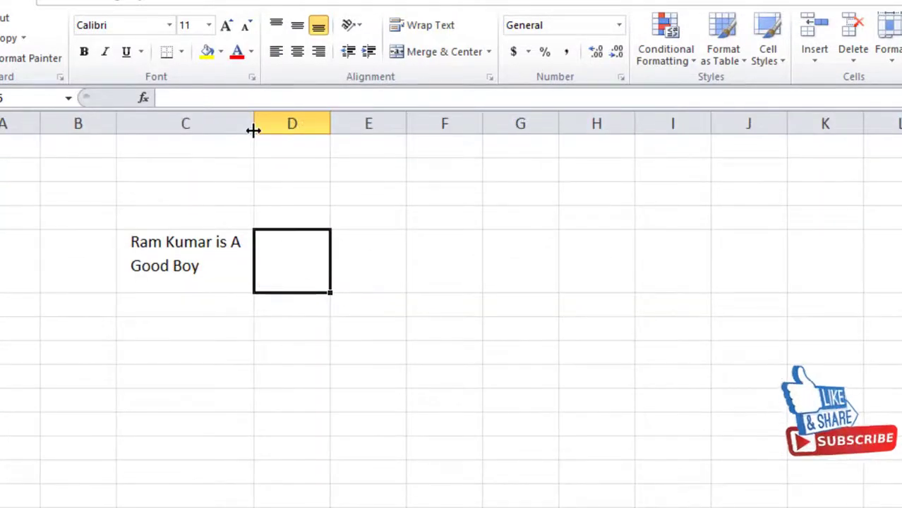
mouse_move(254, 127)
left_mouse_down()
mouse_move(285, 140)
mouse_move(467, 125)
left_mouse_up()
Step: Rotate the Ram Kumar sentence in C5 to 45 degrees
left_click(312, 240)
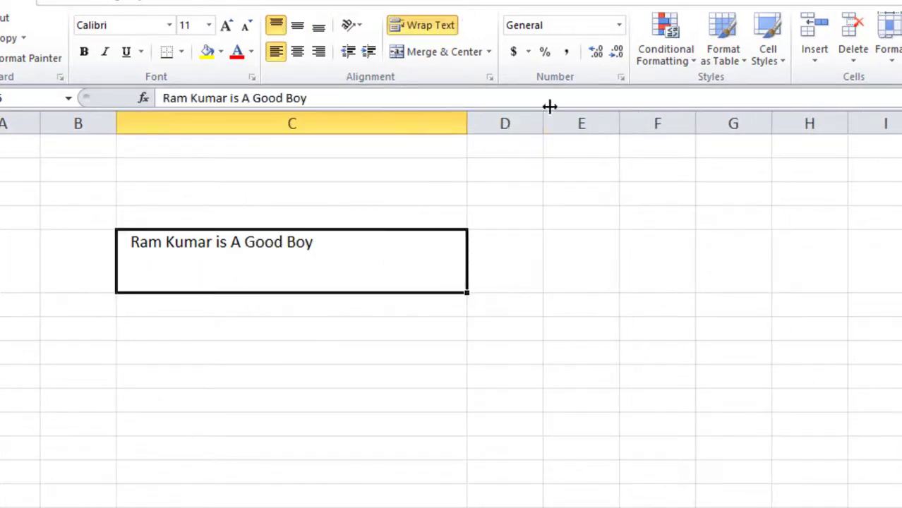
left_click(621, 79)
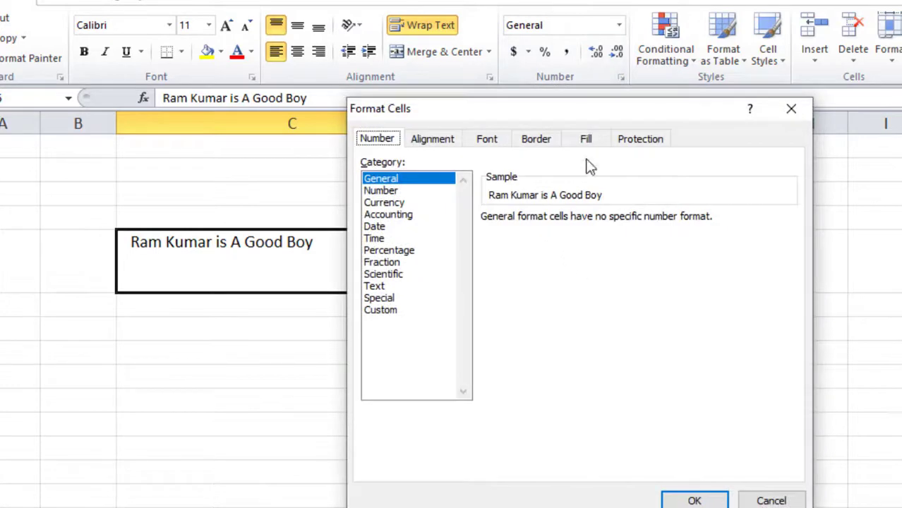
left_click(587, 140)
left_click(537, 139)
left_click(487, 139)
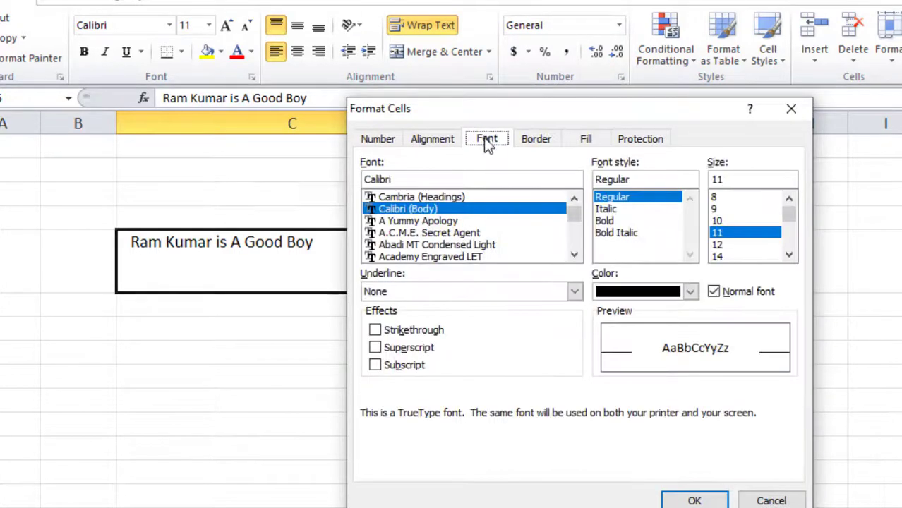
left_click(434, 141)
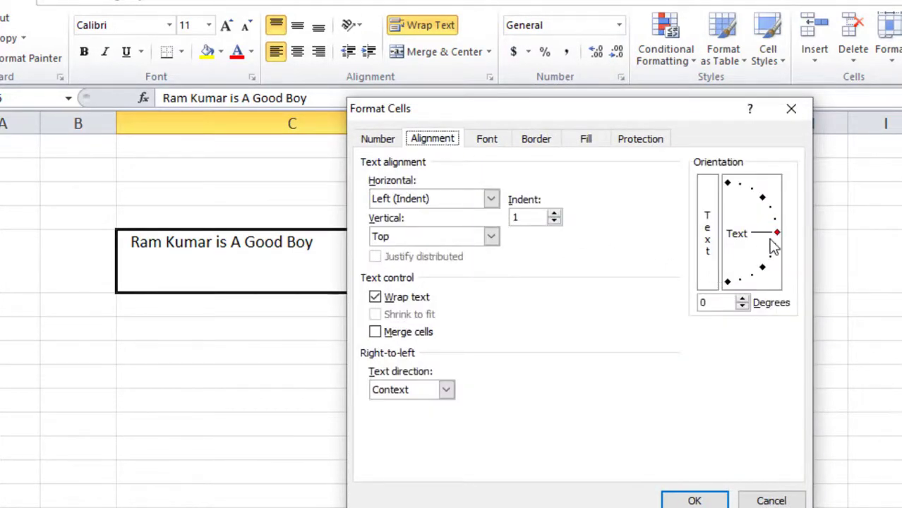
left_click_drag(776, 233, 763, 199)
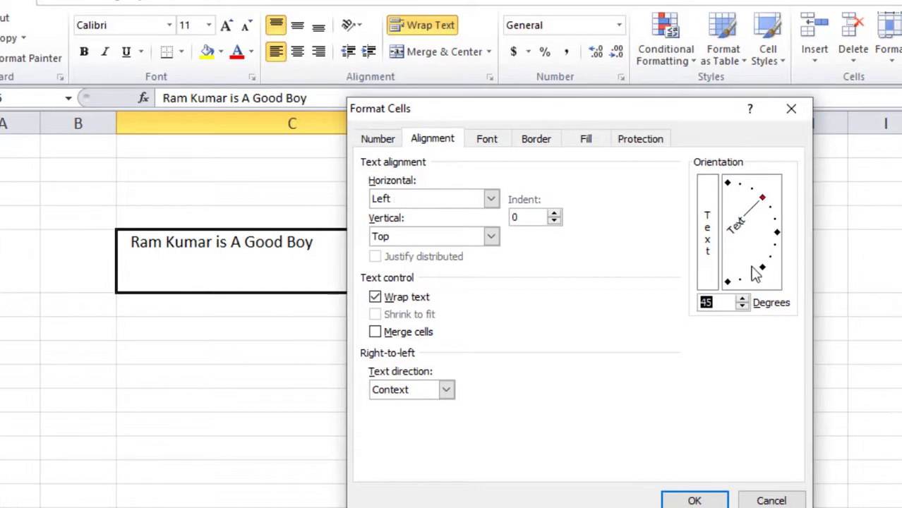
left_click(702, 499)
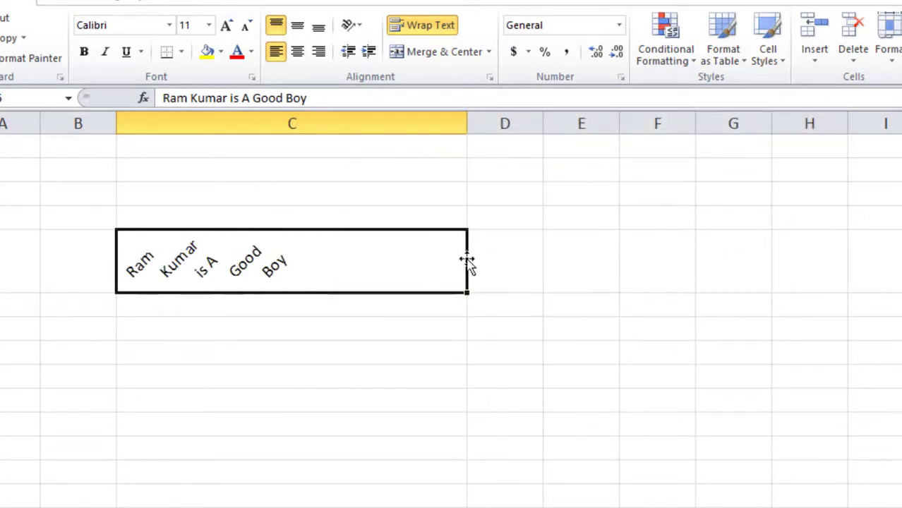
Step: Replace C5's sentence with the 'Descritption' label and drag row 5 taller to fit it
type("Des")
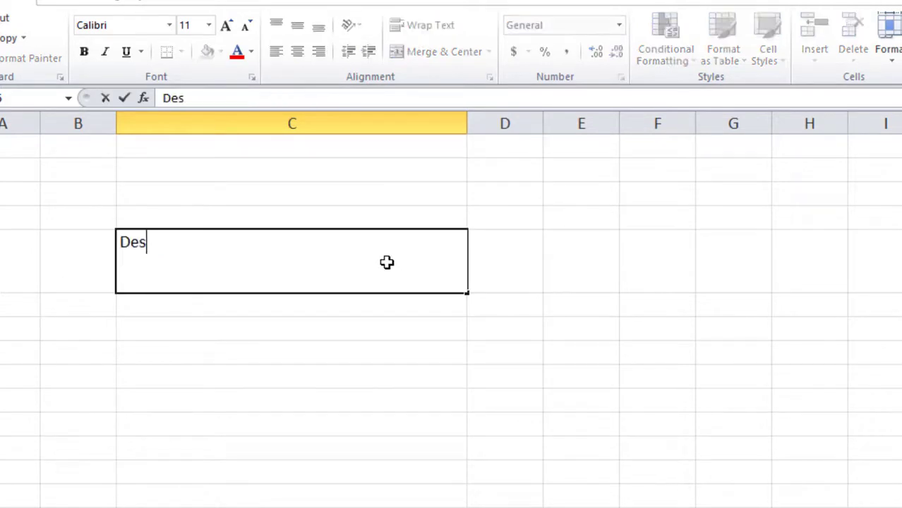
type("crit")
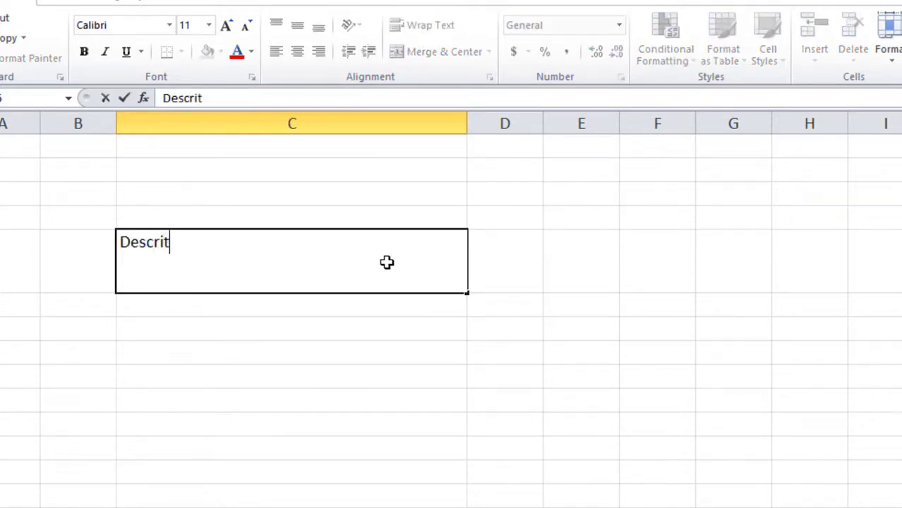
type("ptio")
type("tion")
key("Return")
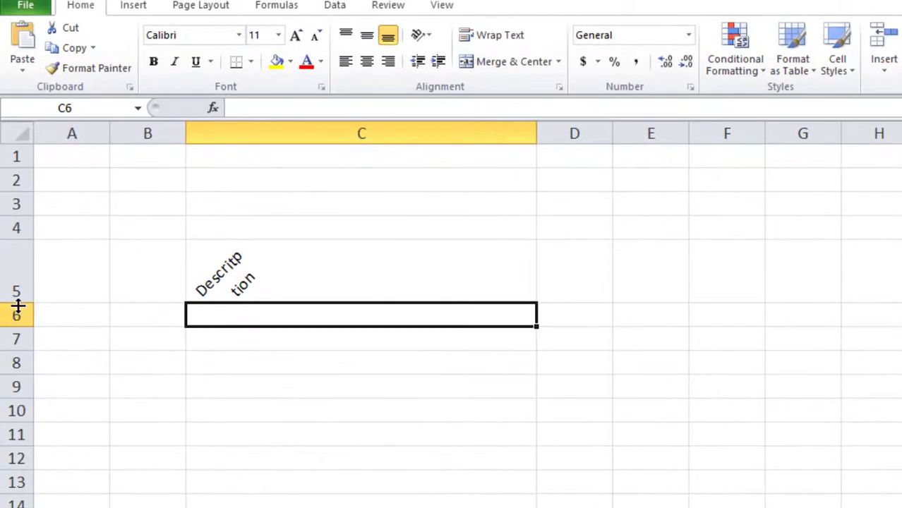
left_click_drag(18, 304, 18, 341)
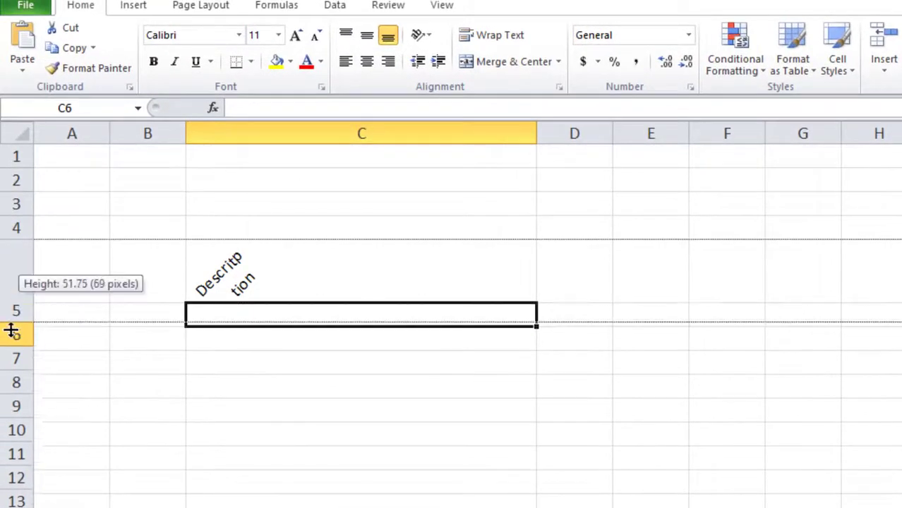
left_click(430, 273)
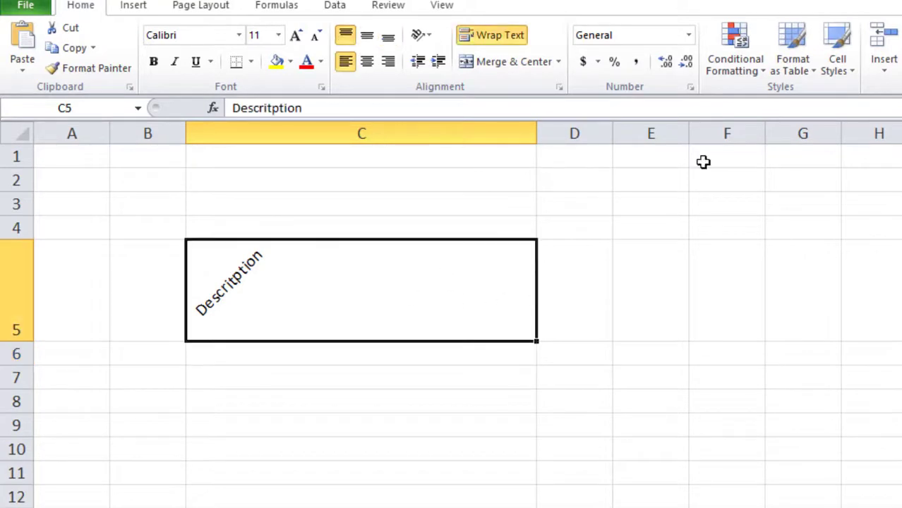
Step: Make C5's label Vertical Text and drag row 5 much taller
left_click(428, 35)
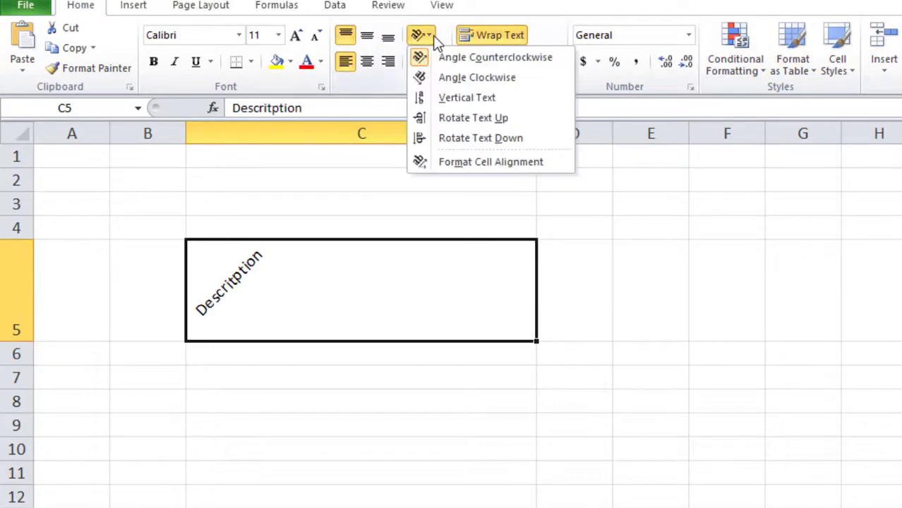
left_click(462, 98)
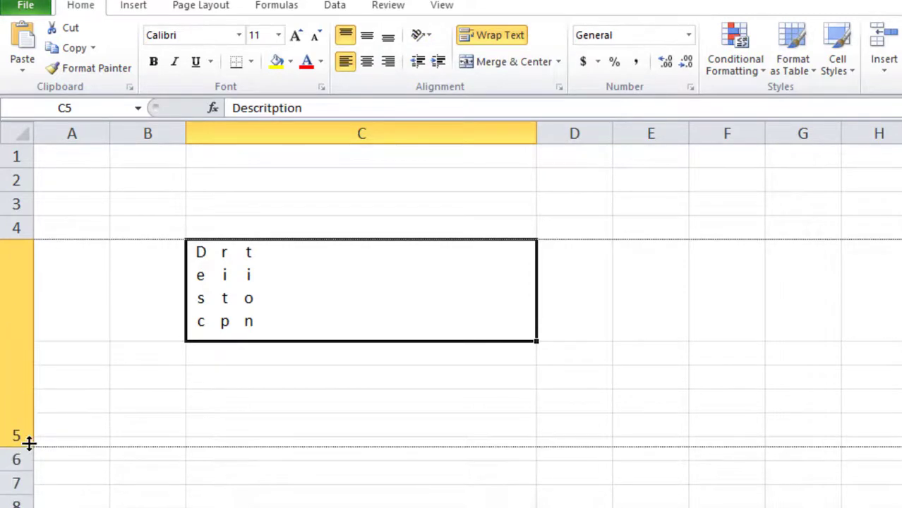
left_click_drag(16, 338, 16, 506)
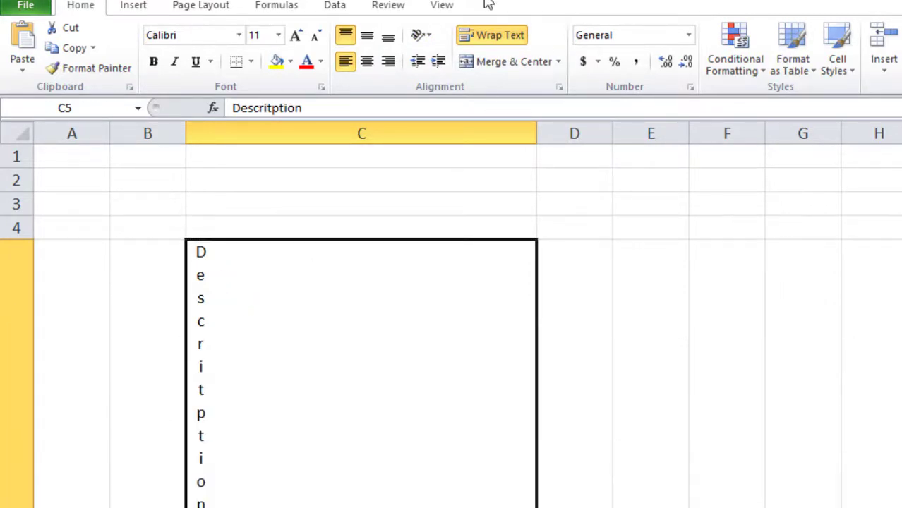
Step: Switch the label to Rotate Text Up and open Format Cell Alignment
left_click(428, 39)
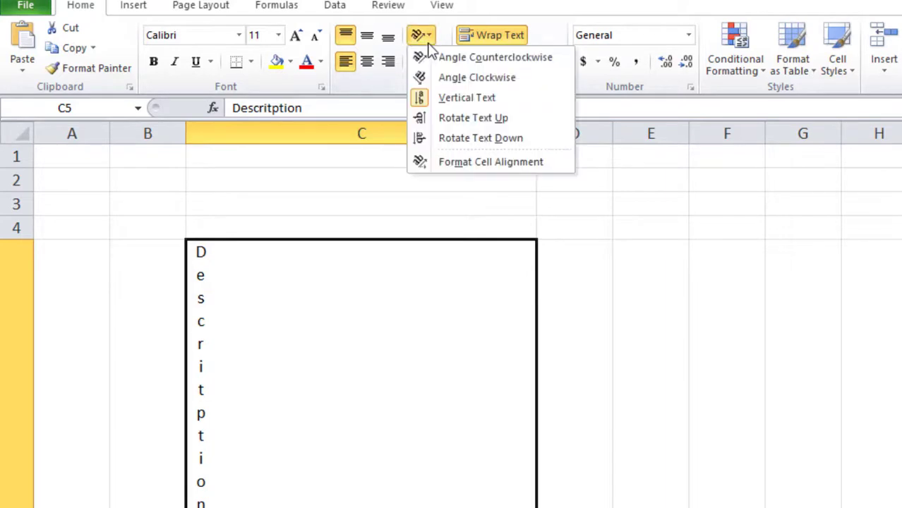
left_click(452, 118)
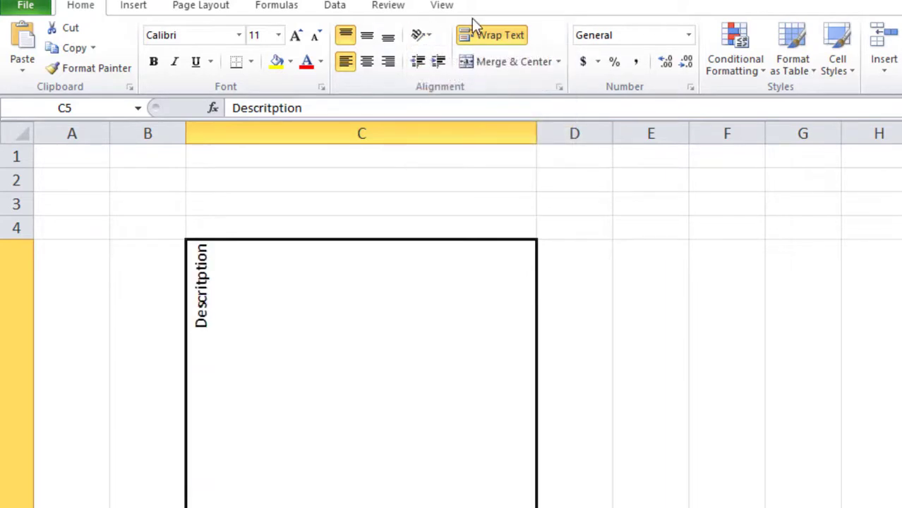
left_click(422, 36)
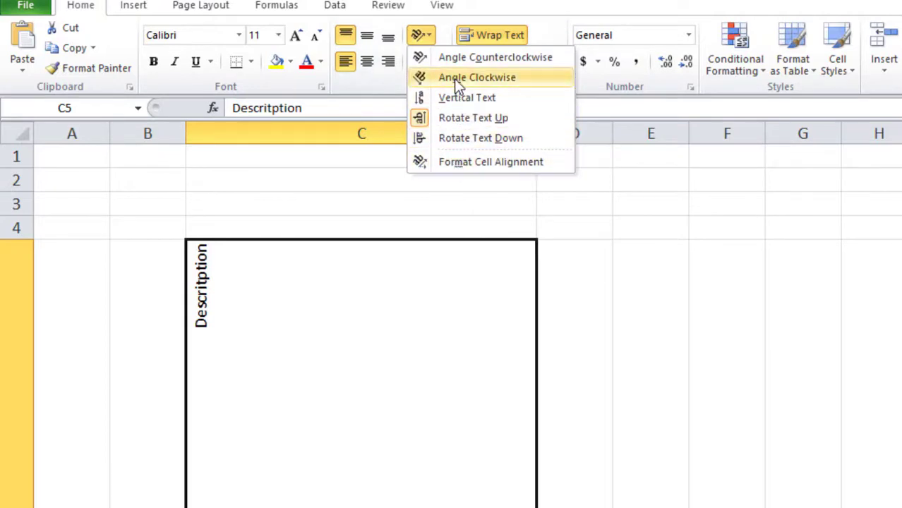
left_click(494, 164)
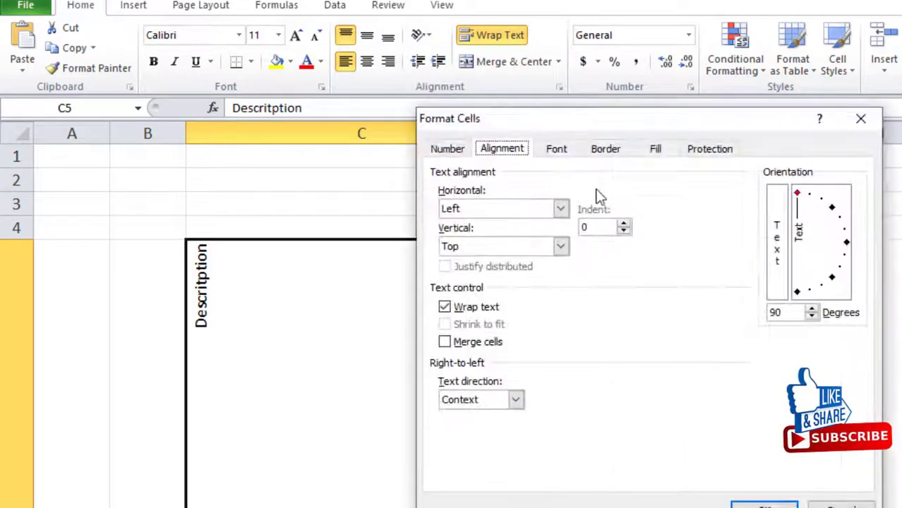
Step: Set C5's label to -45 degrees, then shorten row 5 and narrow column C
left_click(838, 267)
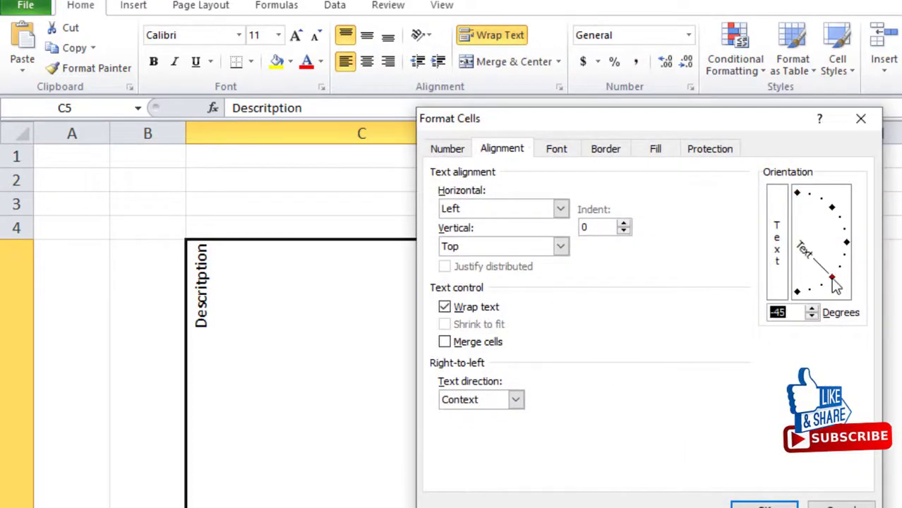
left_click(768, 503)
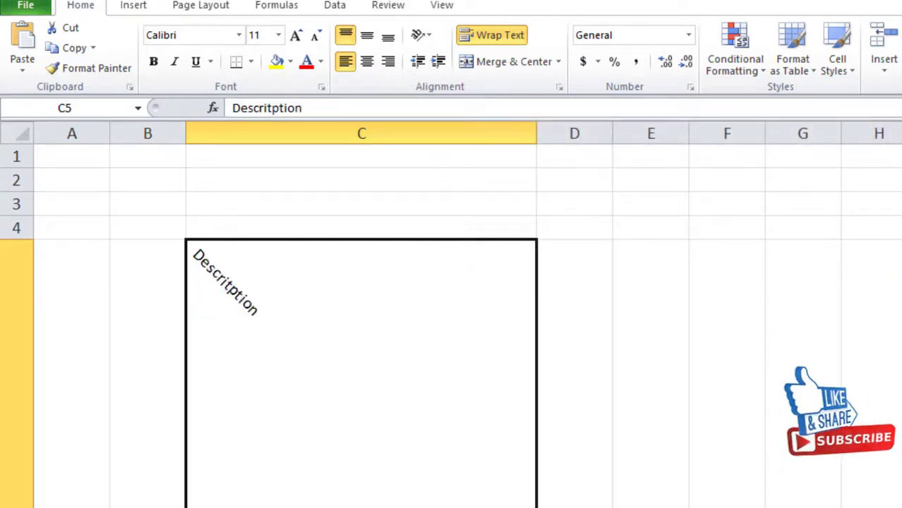
left_click_drag(7, 414, 24, 332)
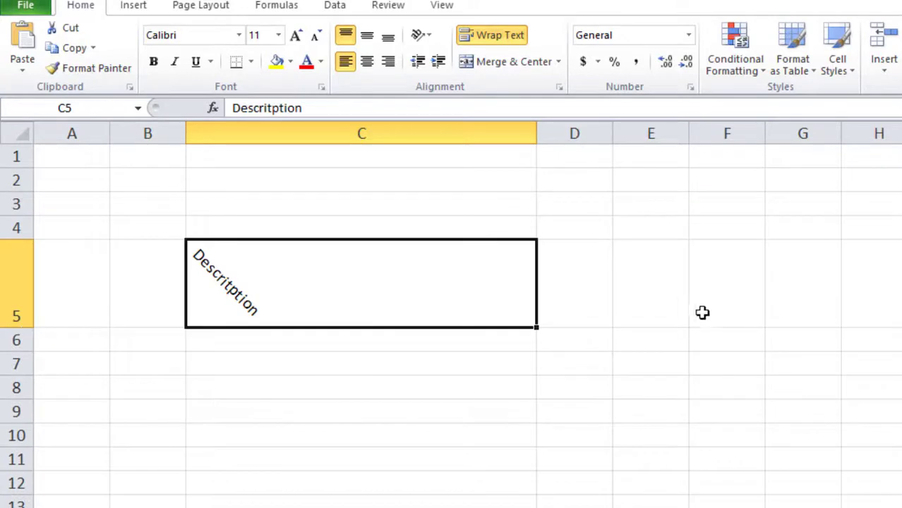
left_click_drag(540, 133, 298, 129)
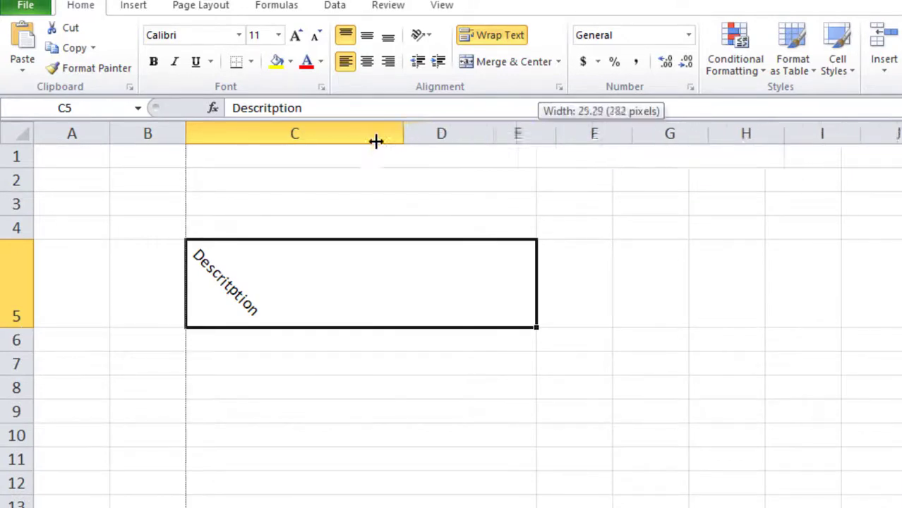
left_click(552, 362)
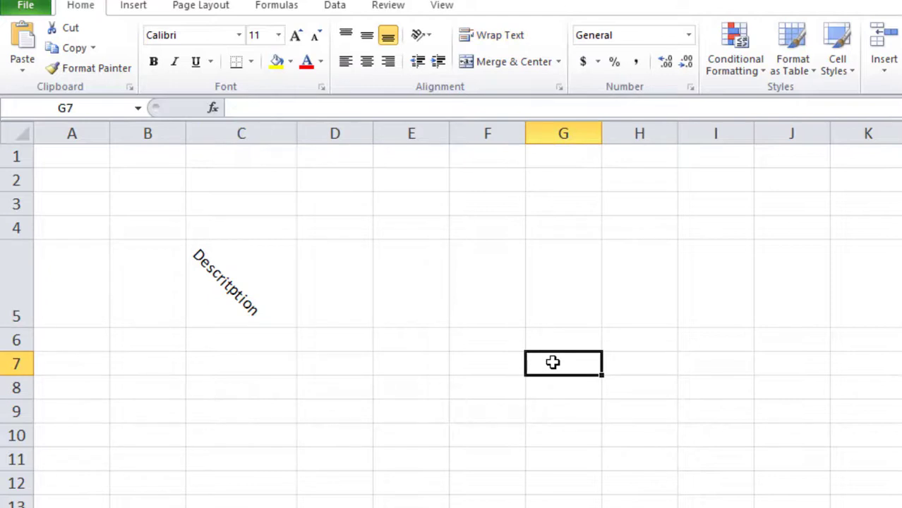